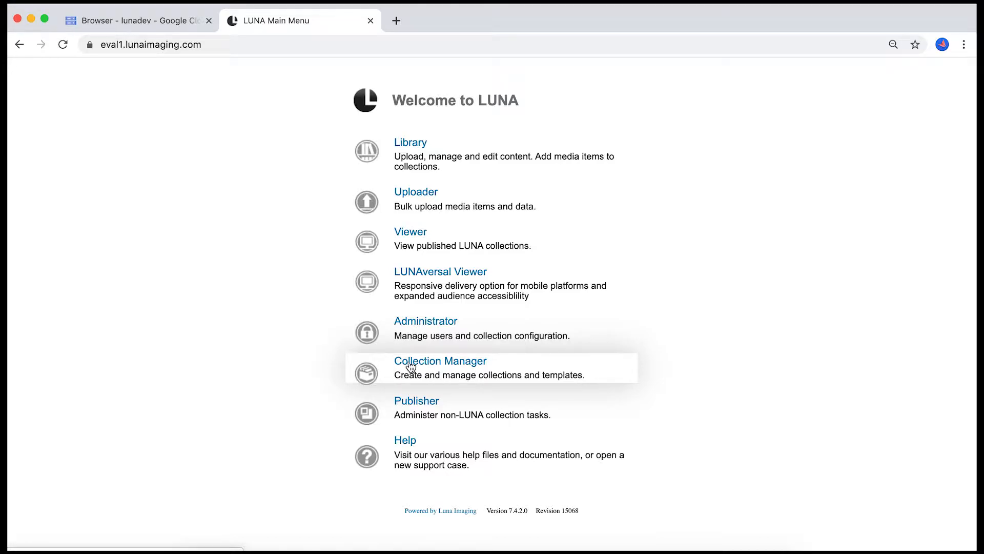
- In Collection Manager, enable Google Cloud Storage with initial class ColdLine for the Source and Associated collection's source and associated files, and save
click(410, 364)
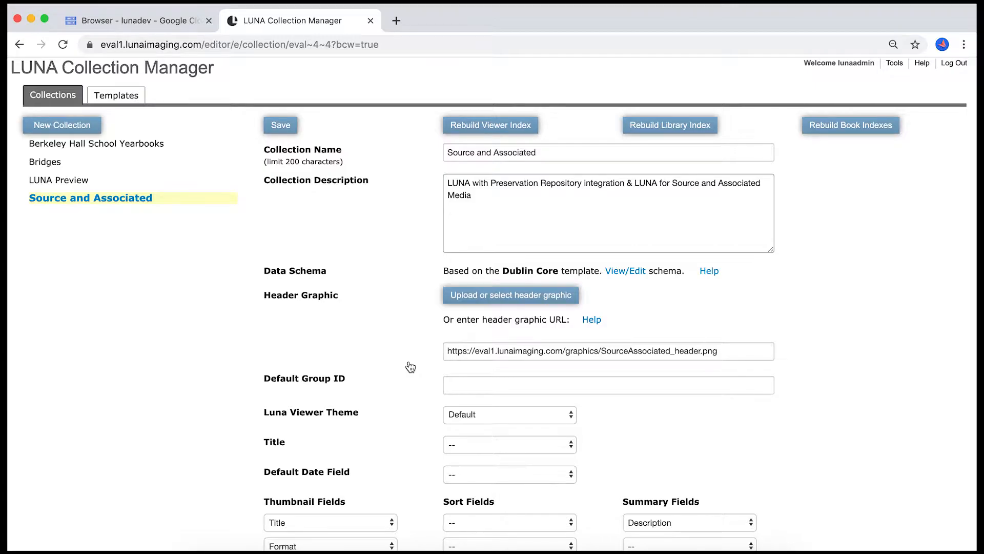
scroll(410, 366, down, 10)
scroll(410, 366, down, 6)
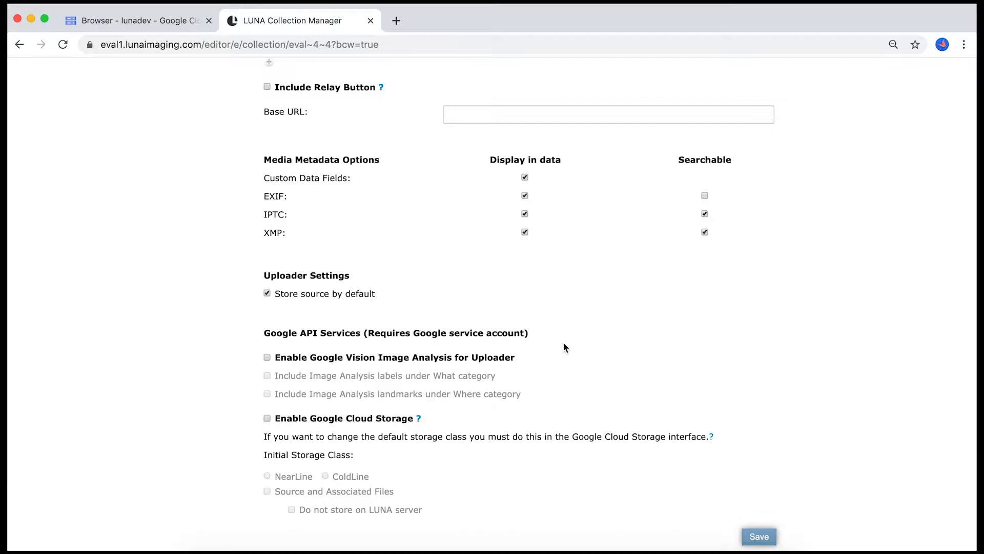
click(267, 418)
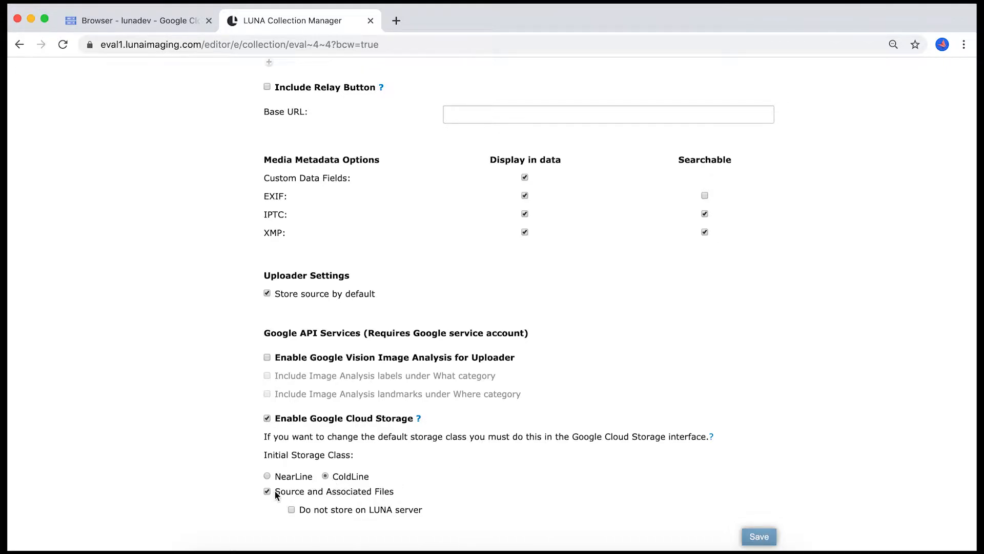
click(326, 475)
click(763, 535)
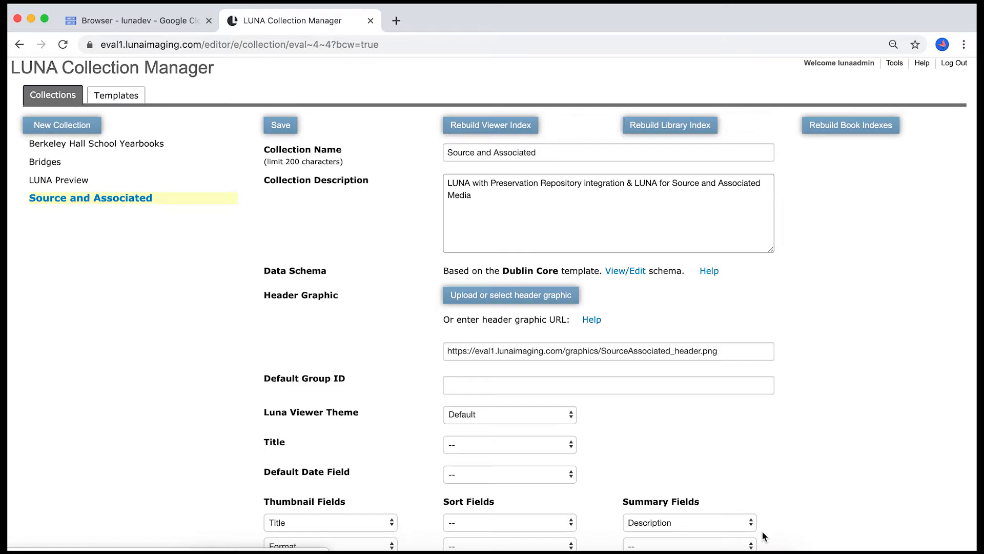
- Go to the Uploader and choose the Source and Associated collection as the upload destination
mouse_move(894, 65)
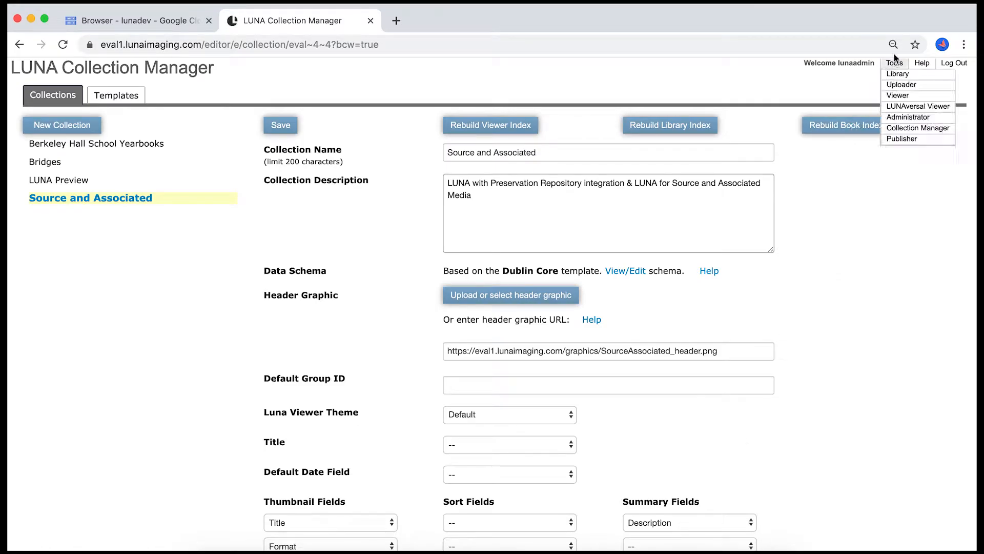
click(894, 87)
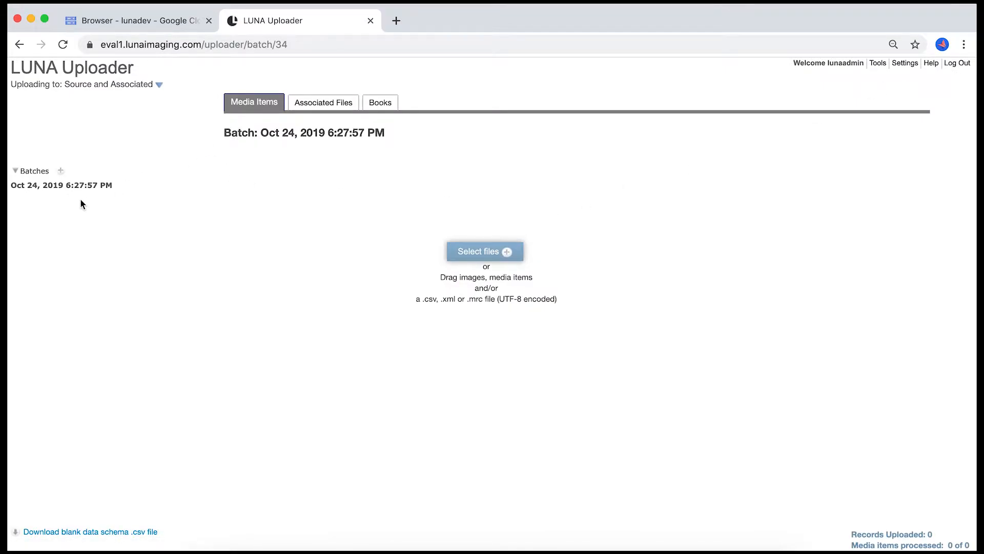
click(159, 84)
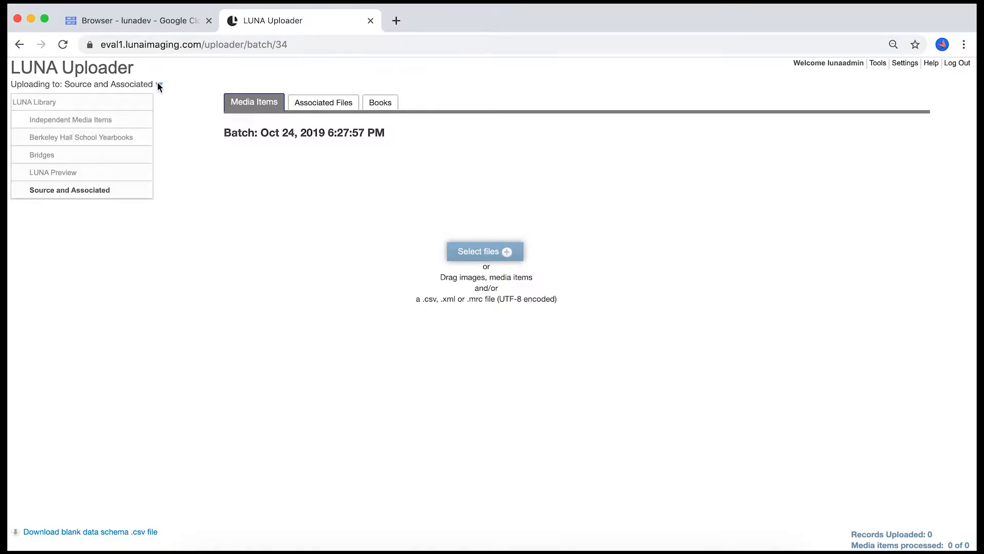
click(106, 190)
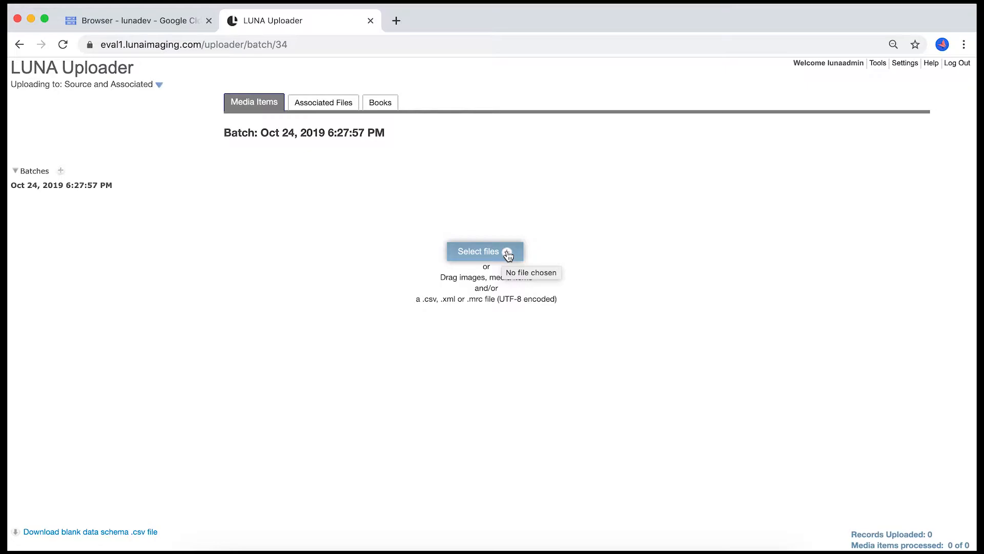
- Add rdfa_va_b006_f0067_0001_de.tif from the "A group of images" folder in Downloads to the upload batch
click(507, 254)
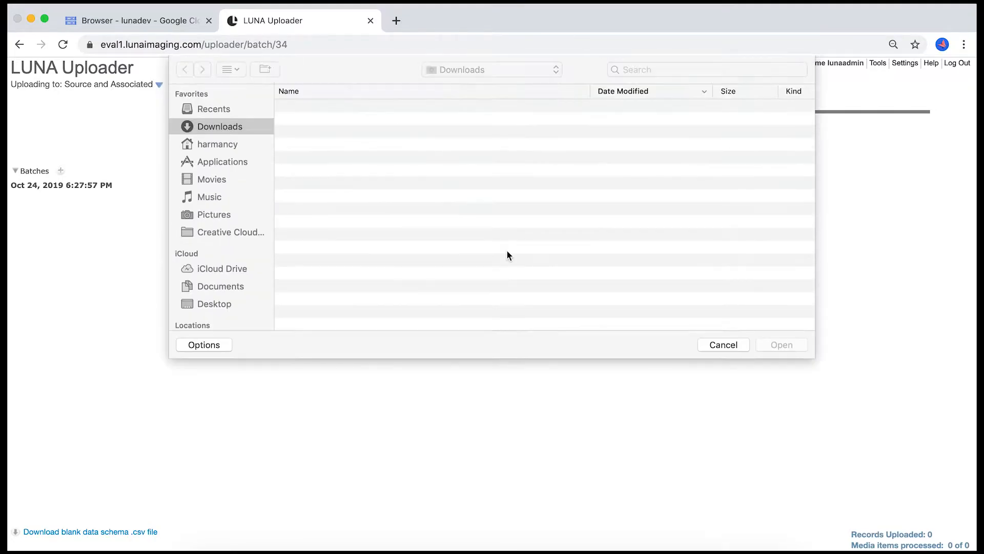
click(282, 106)
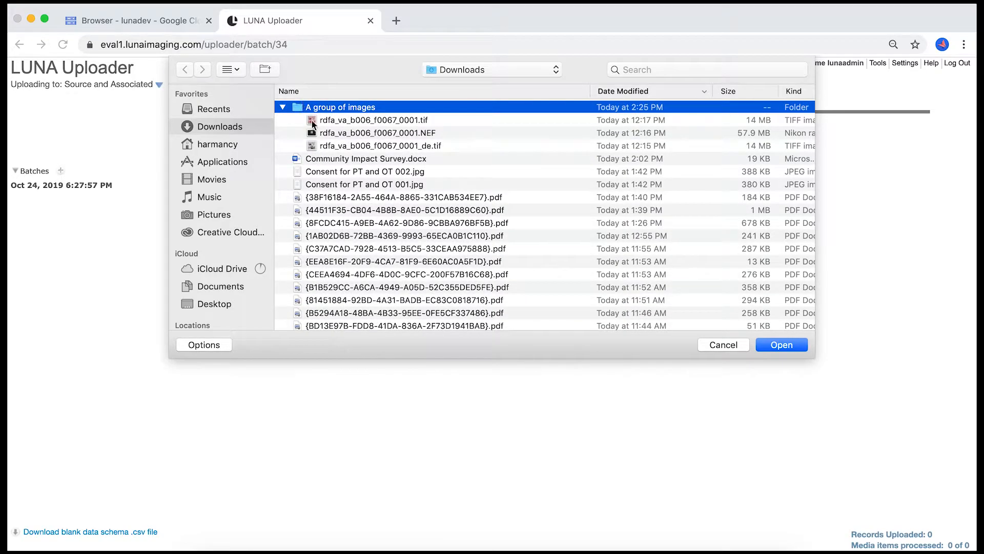
click(343, 146)
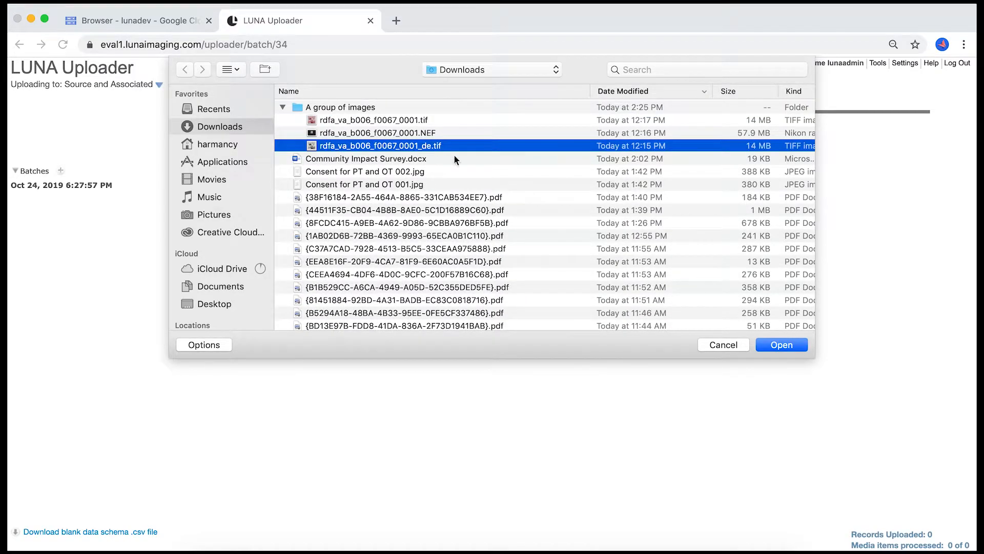
click(790, 344)
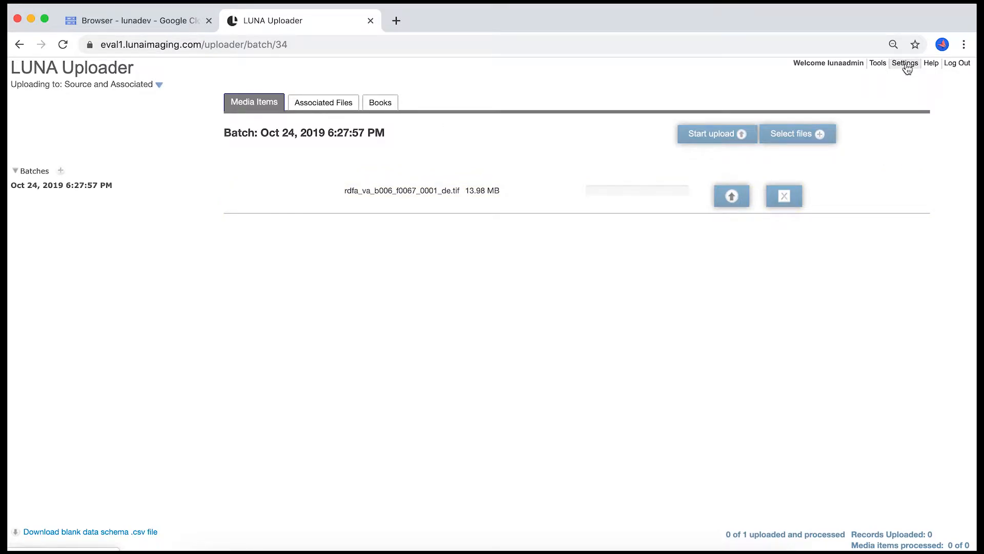
- Review the Uploader settings for source storage and record linking, and start uploading the batch
click(905, 64)
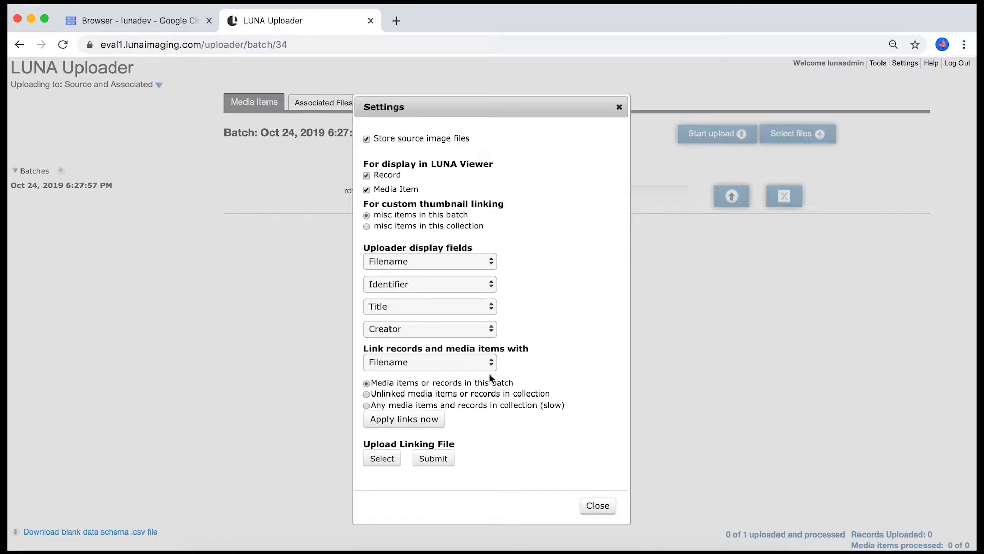
scroll(506, 447, down, 2)
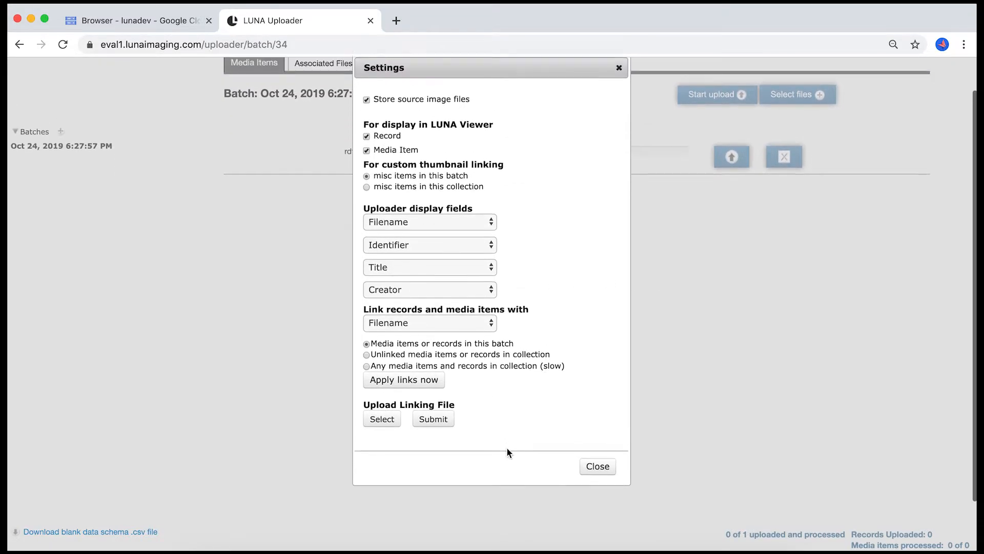
scroll(506, 447, up, 2)
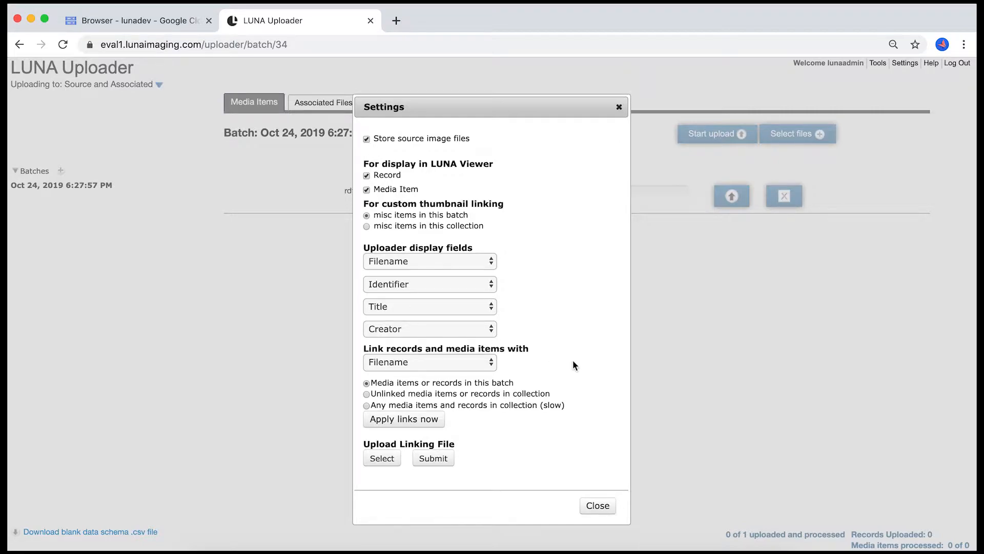
click(592, 506)
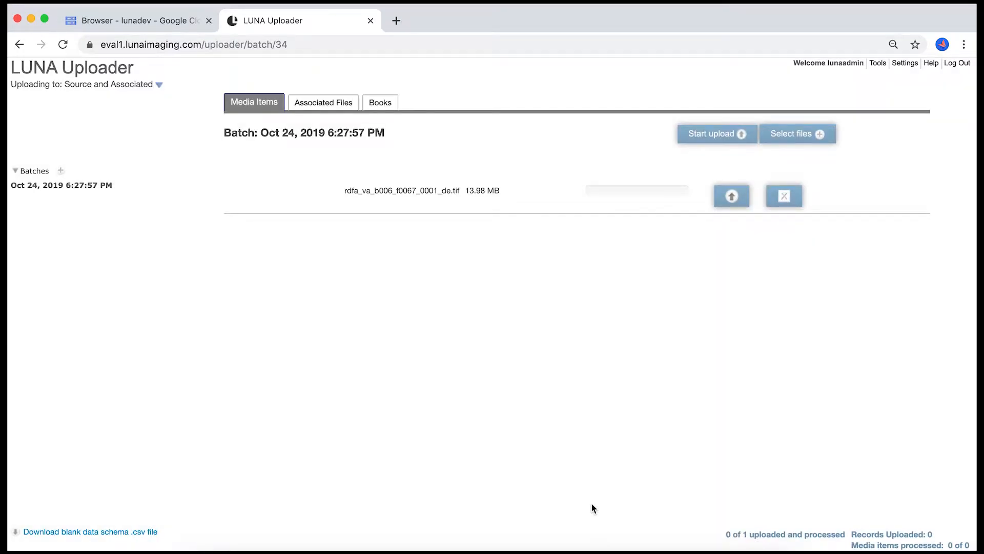
click(716, 135)
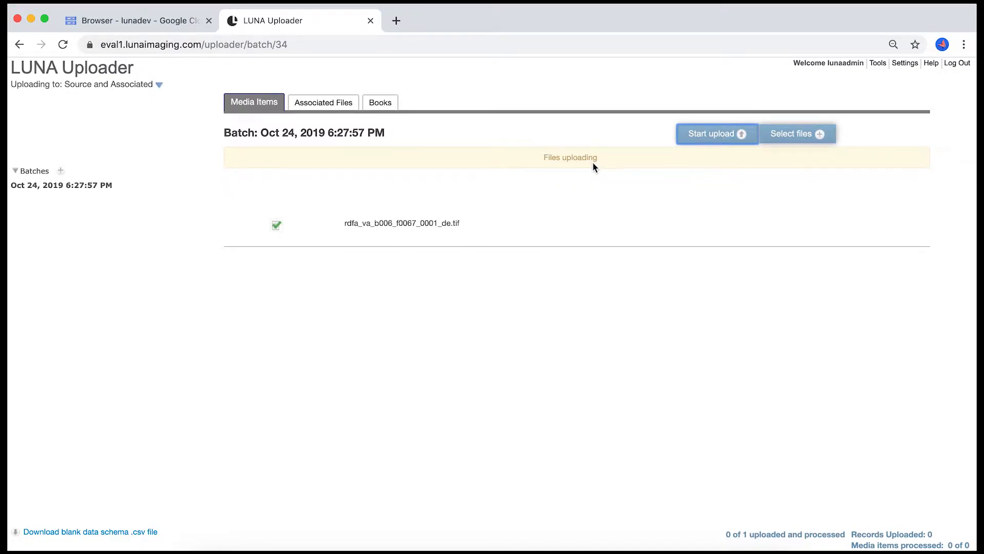
- Open the uploaded image's record for editing in the Library, title it "my nice image" and save the record
click(877, 64)
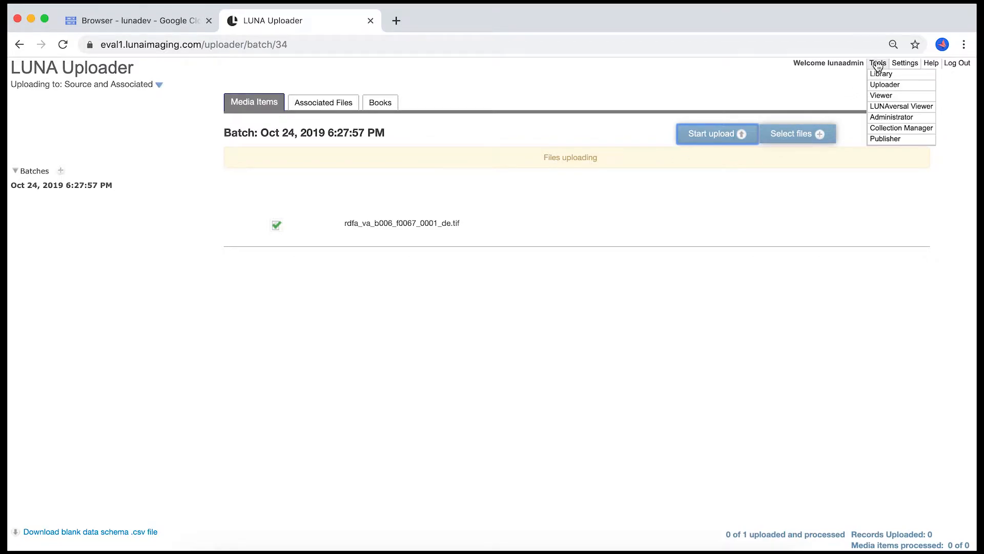
click(878, 74)
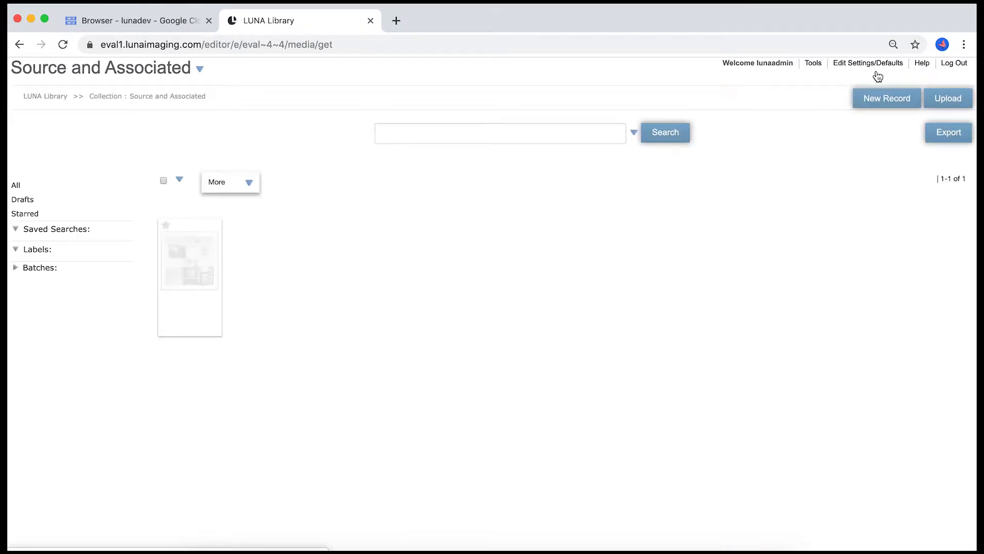
mouse_move(164, 243)
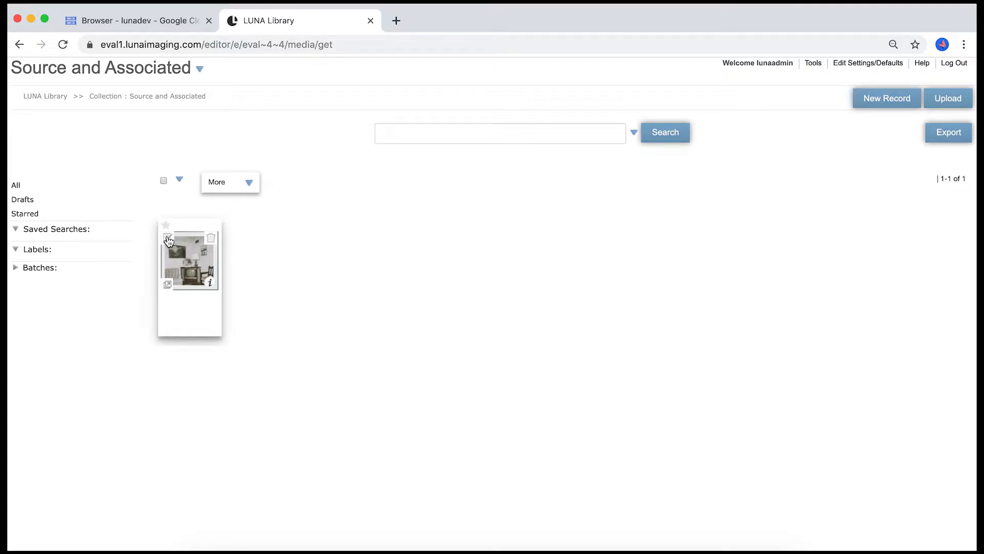
click(168, 241)
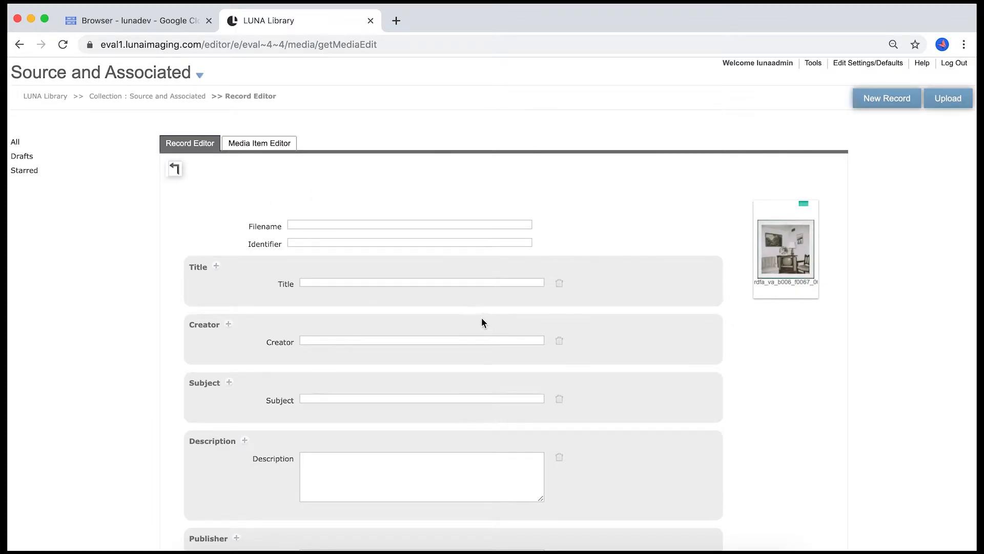
click(340, 282)
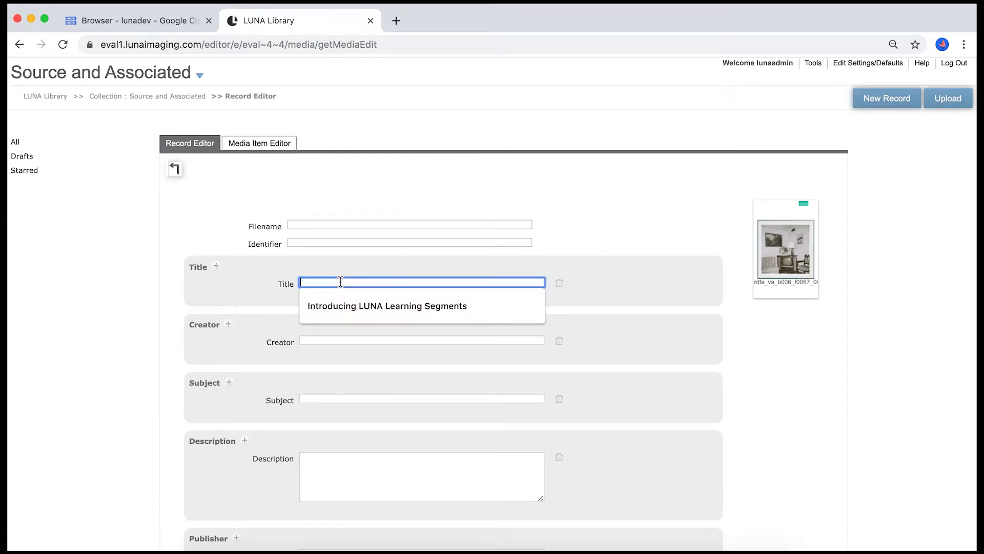
text(my nice)
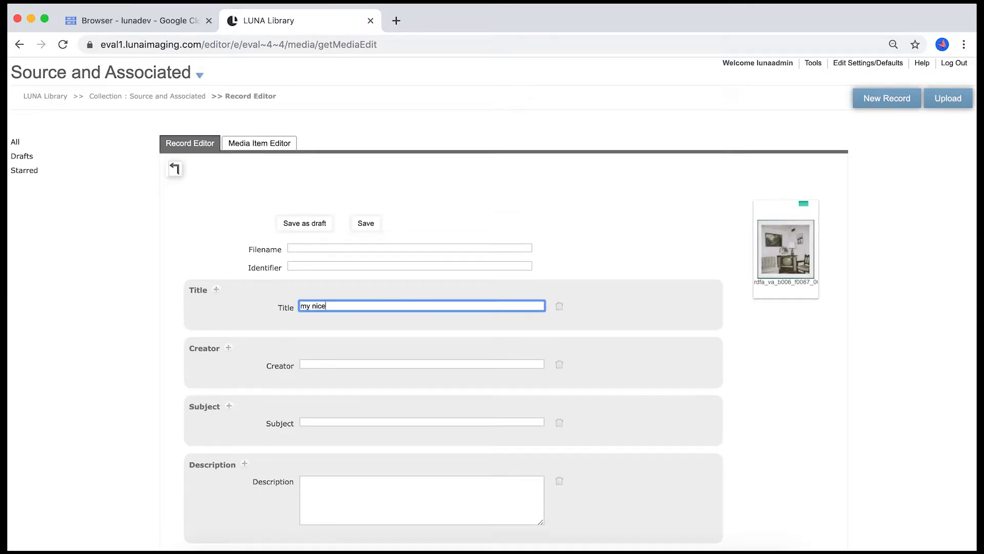
text( image)
click(365, 223)
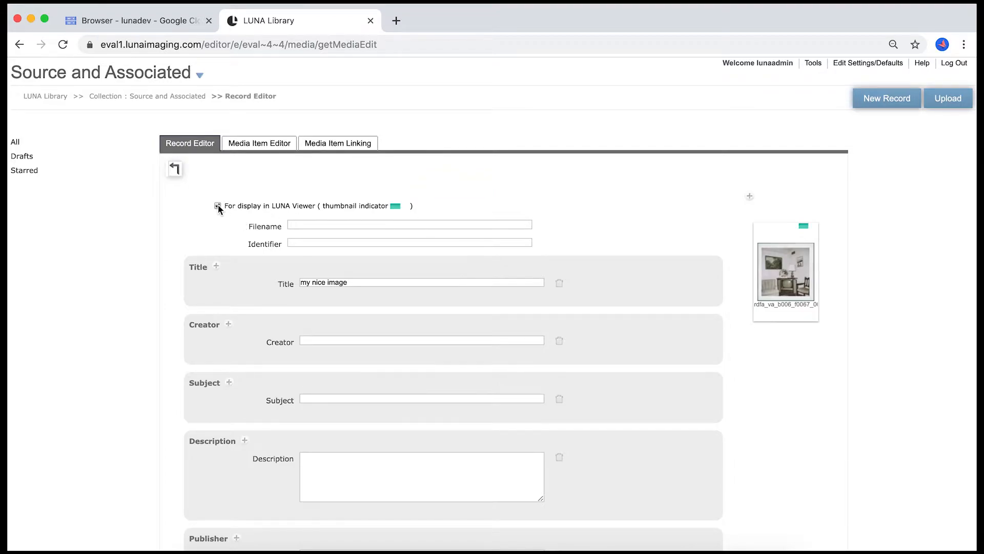
- Inspect the source file information of rdfa_va_b006_f0067_0001_de.tif in the Media Item Editor
click(244, 144)
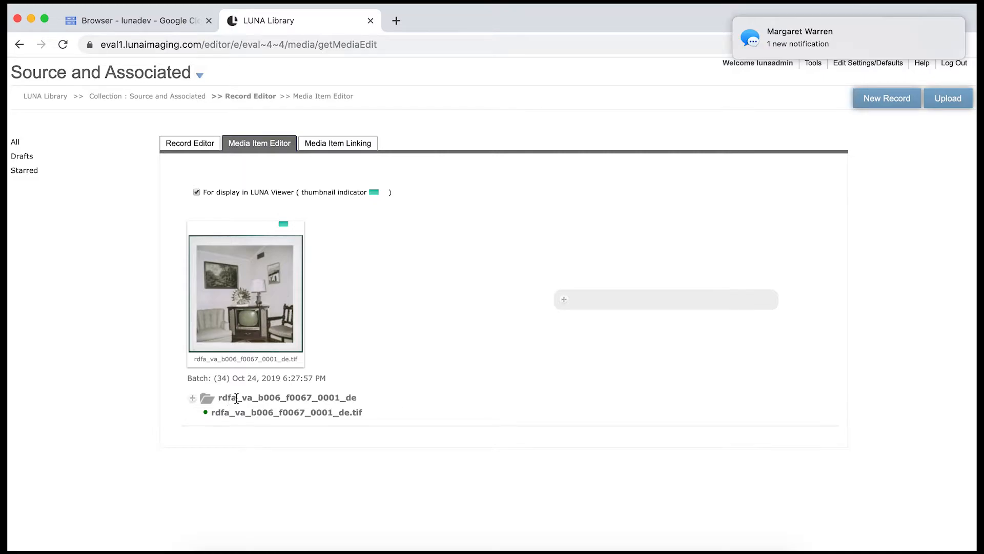
mouse_move(215, 413)
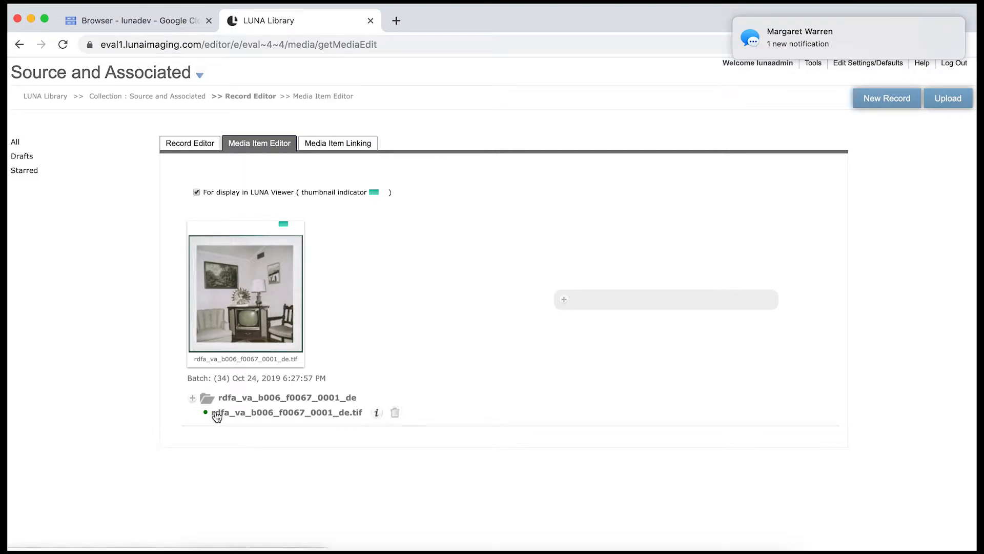
click(377, 412)
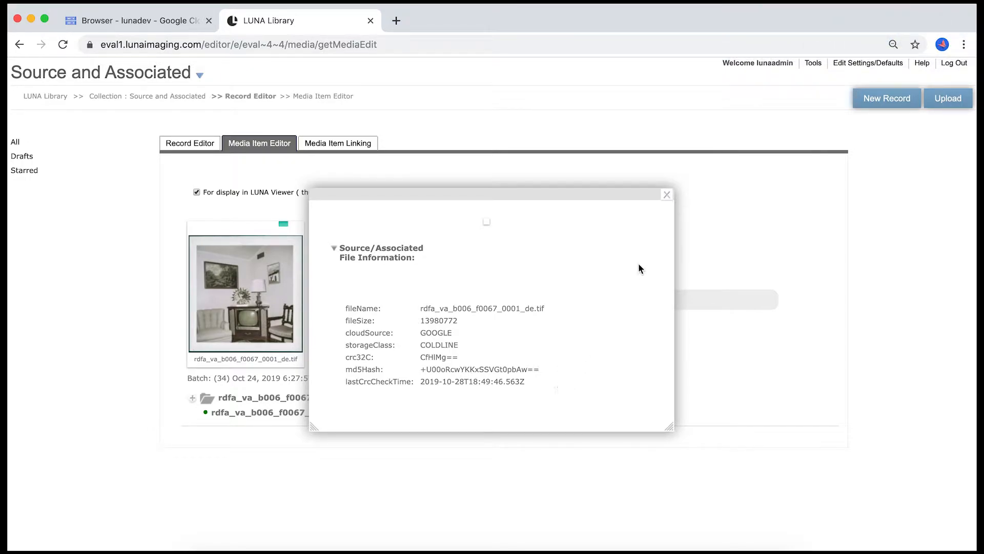
click(666, 195)
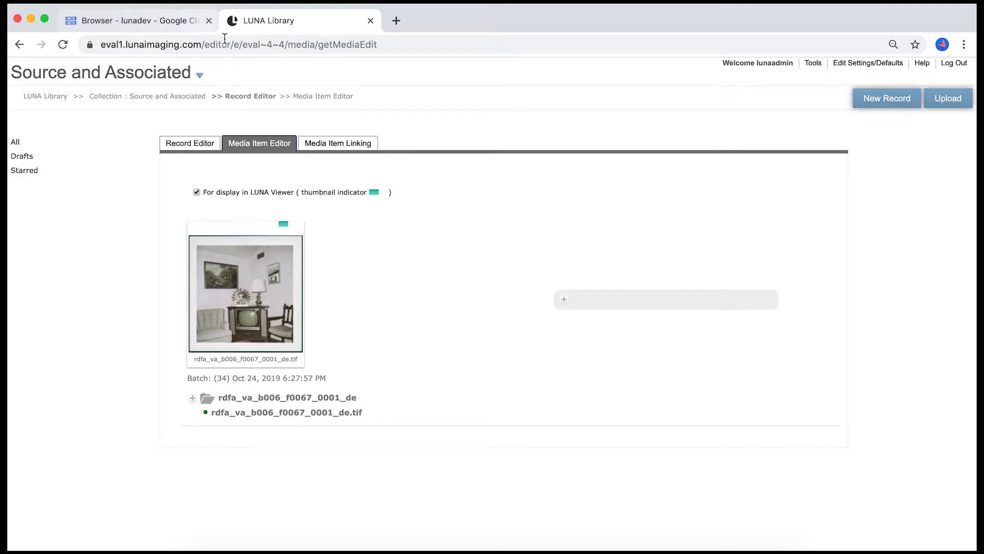
- Switch to the Google Cloud Storage browser and examine all the labels of the eval-4-4 bucket
click(164, 19)
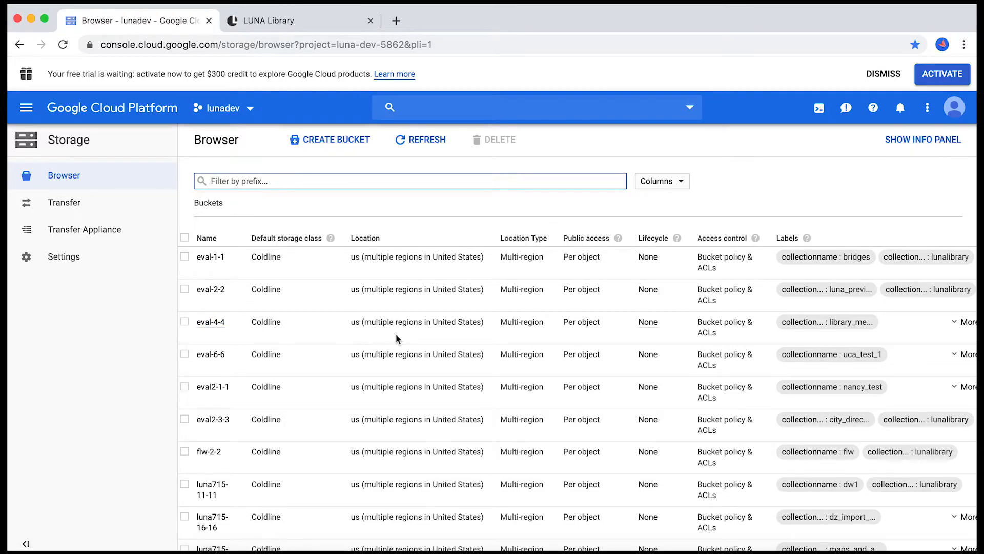
scroll(397, 339, right, 4)
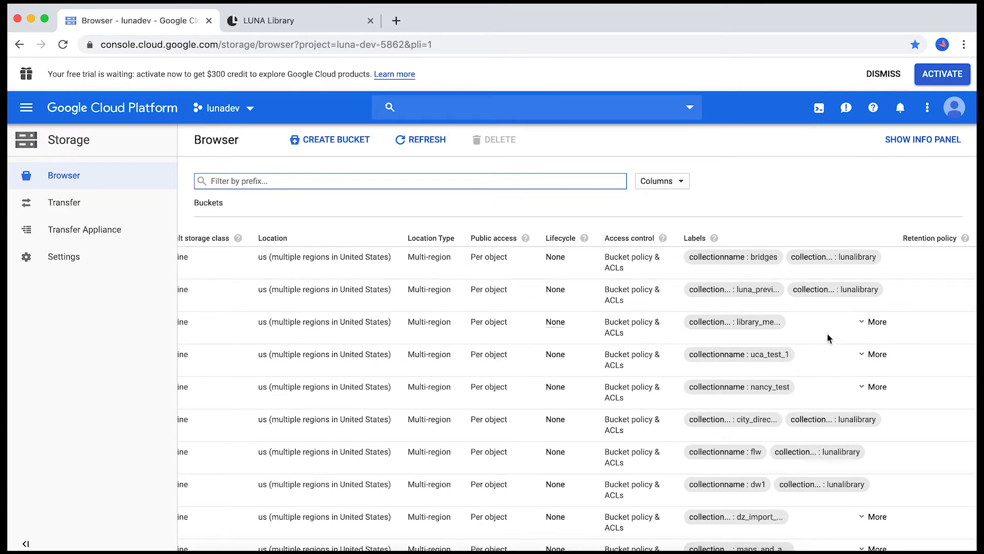
click(863, 323)
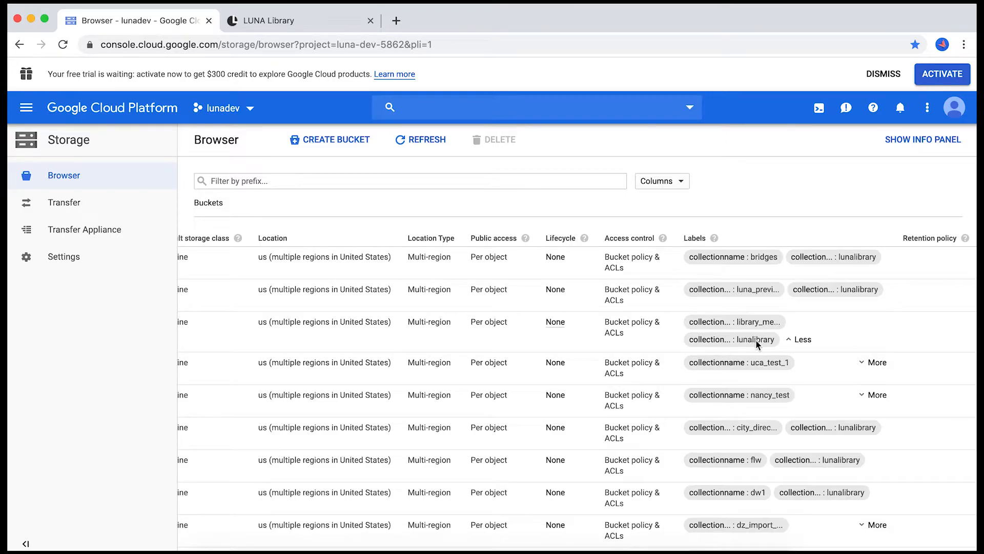
click(758, 322)
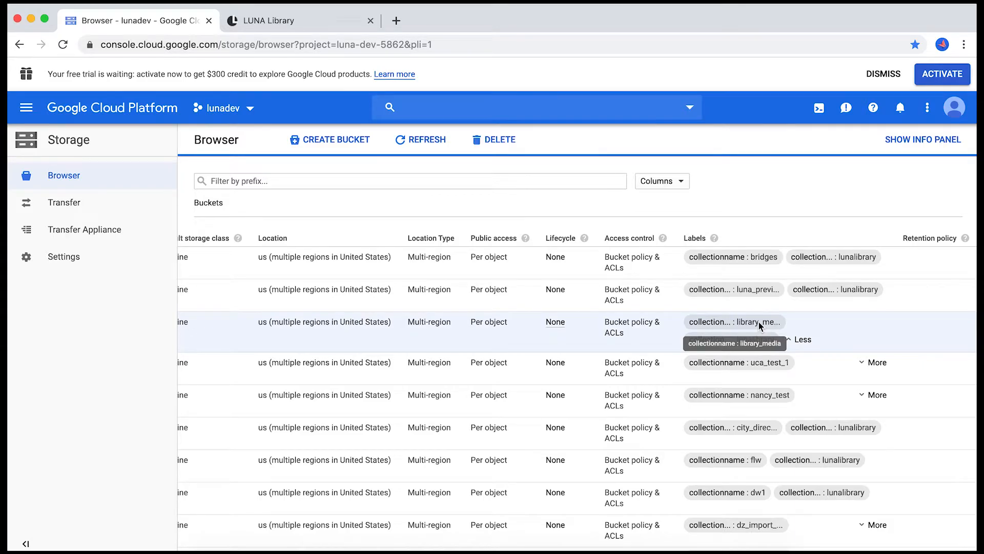
- Open the eval-4-4 bucket and view the contents of its SOURCE folder
scroll(577, 328, left, 2)
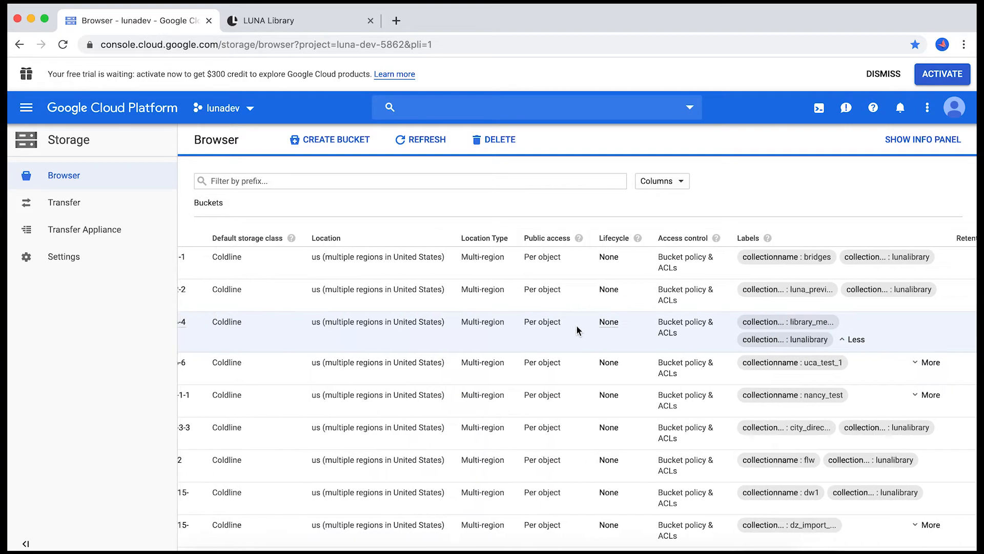
scroll(577, 330, left, 4)
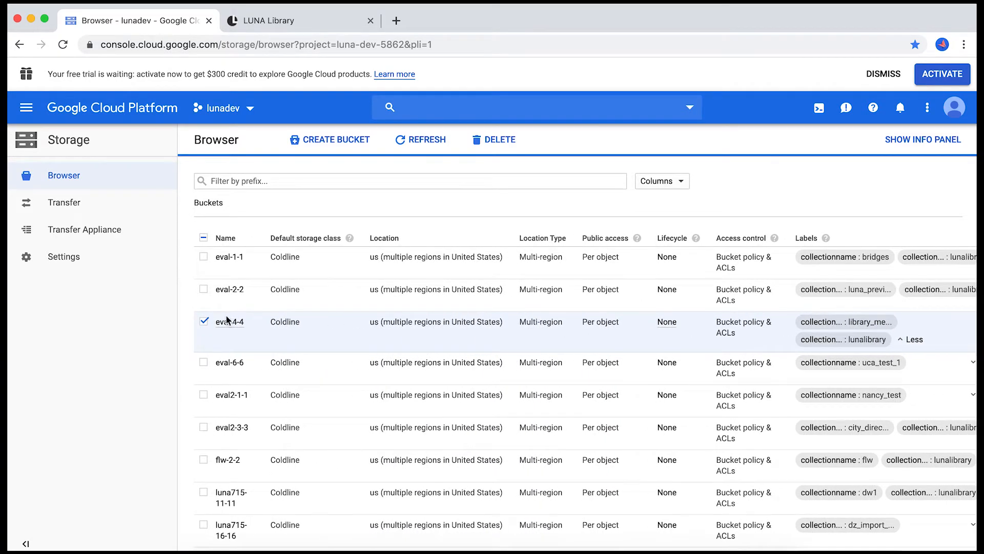
click(225, 323)
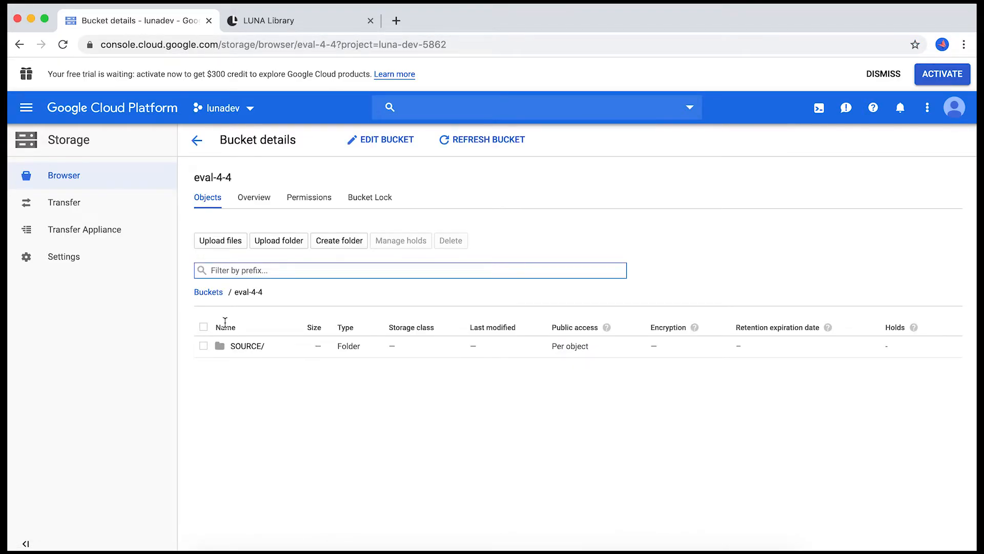
click(236, 348)
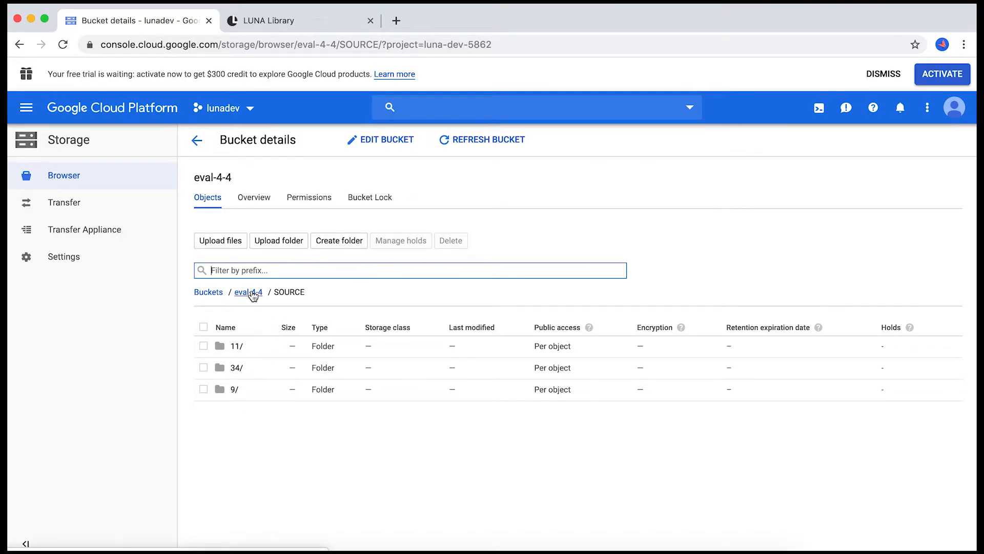
- Switch to the LUNA Library and upload rdfa_va_b006_f0067_0001.NEF as an additional file of the rdfa_va_b006_f0067_0001_de media item
click(308, 21)
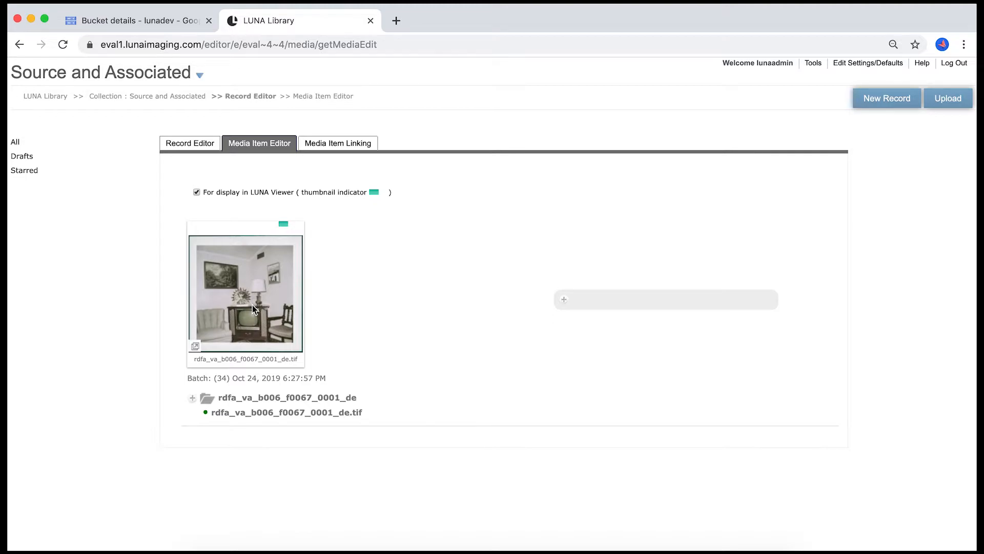
click(192, 398)
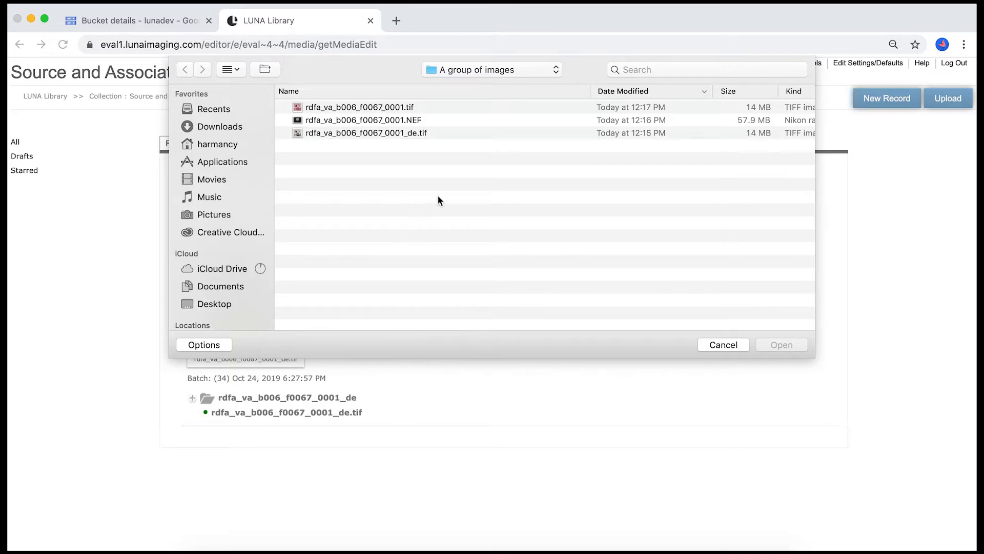
click(320, 120)
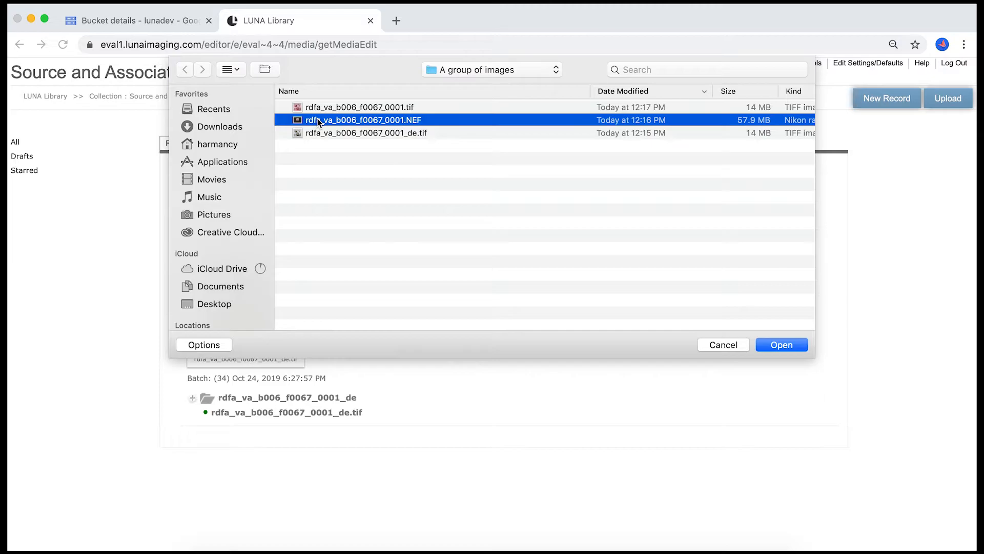
click(782, 345)
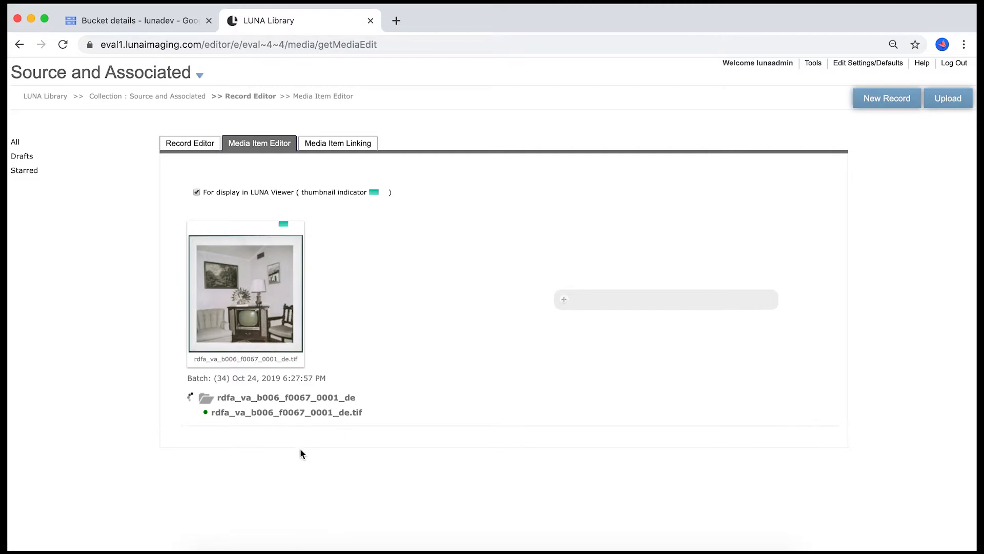
mouse_move(345, 413)
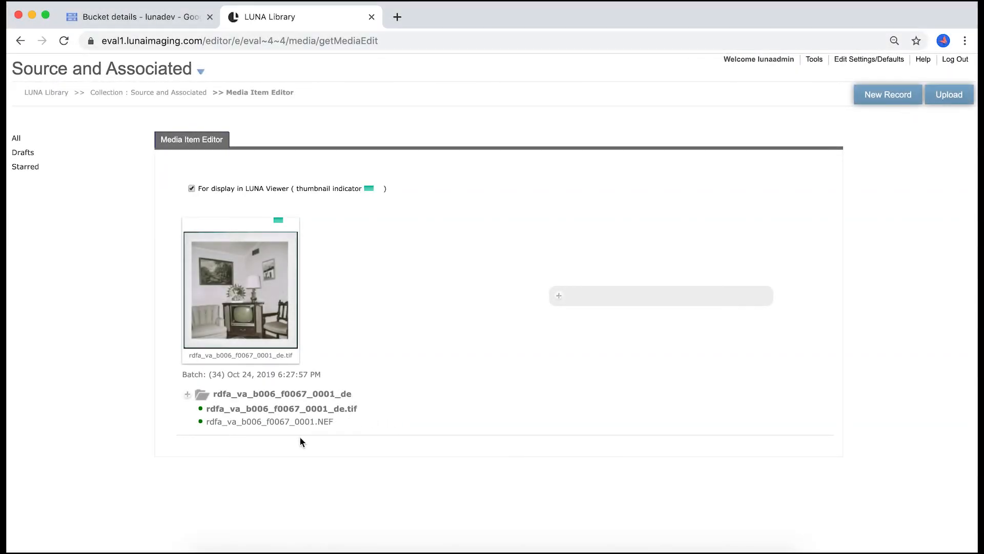
mouse_move(295, 434)
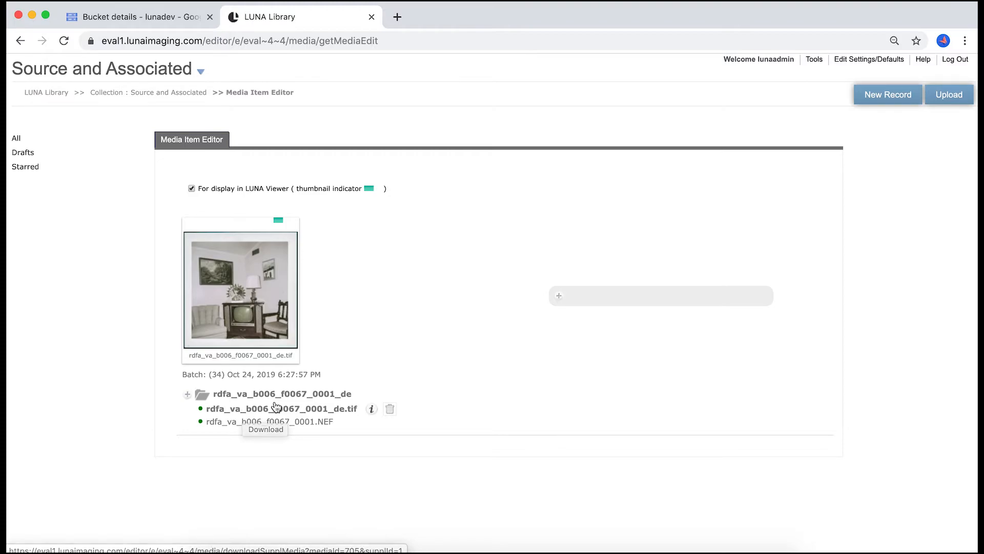
- Switch to the LUNA Uploader and show the associated files of the batch Oct 24, 2019 6:27:57 PM
mouse_move(814, 60)
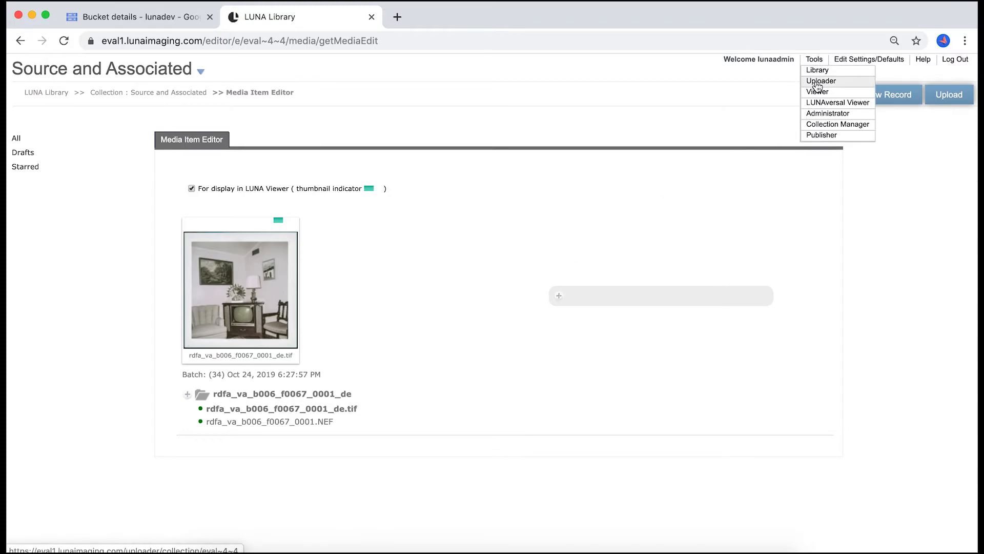
click(817, 86)
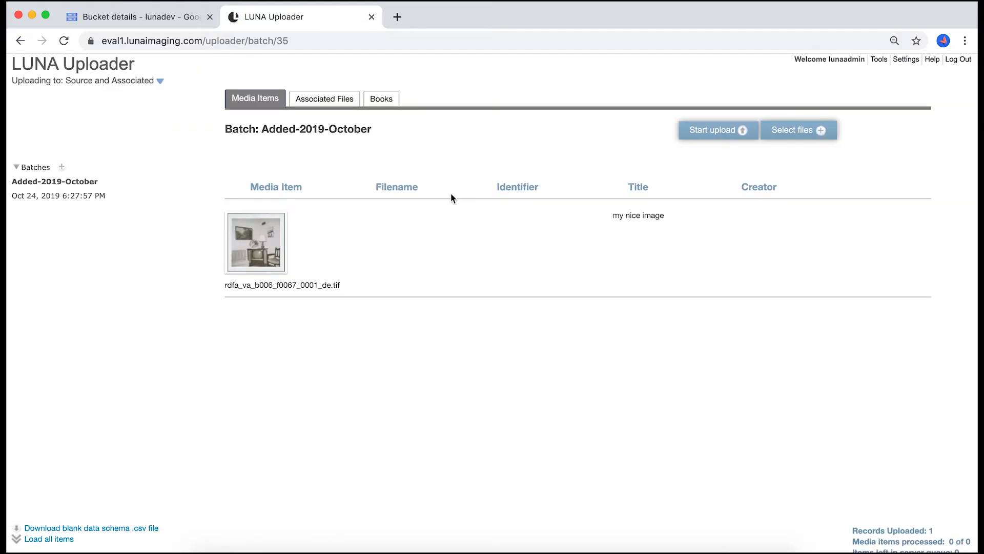
mouse_move(253, 267)
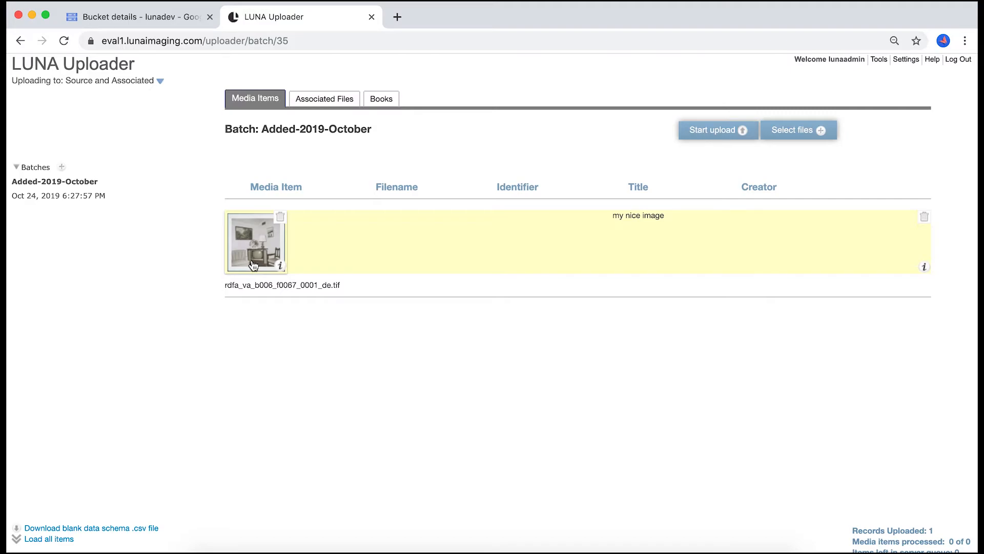
click(330, 102)
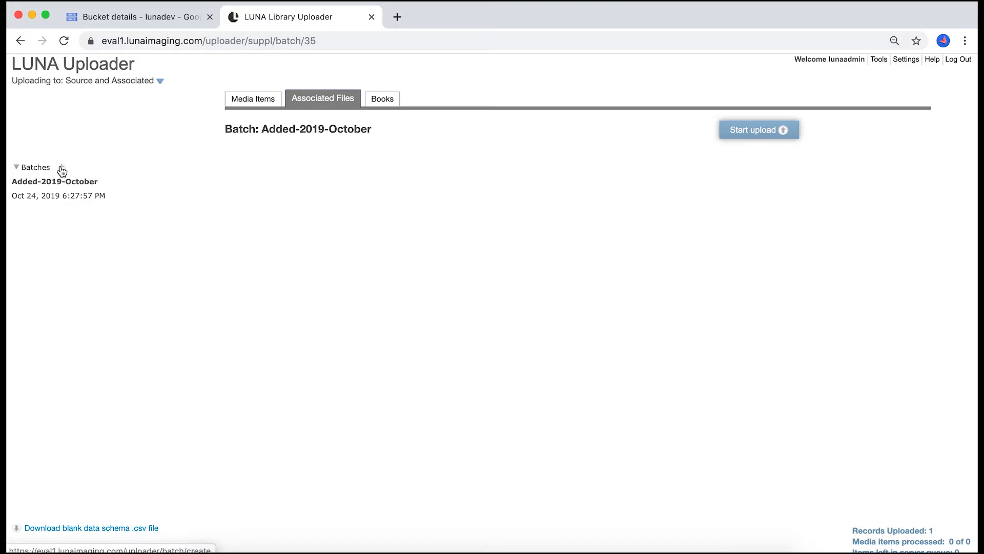
click(57, 200)
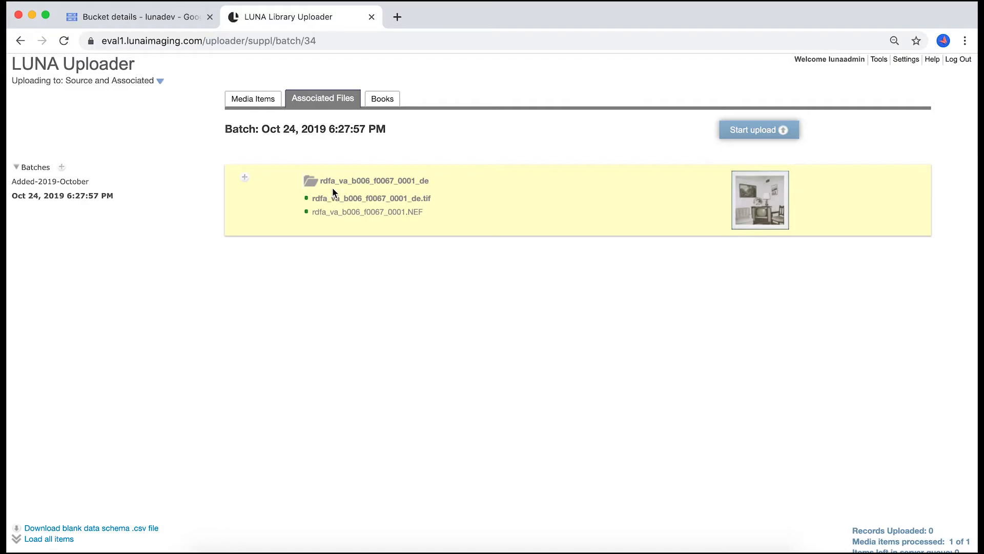
- Add rdfa_va_b006_f0067_0001.tif as an associated file of the rdfa_va_b006_f0067_0001_de item and upload it
click(246, 180)
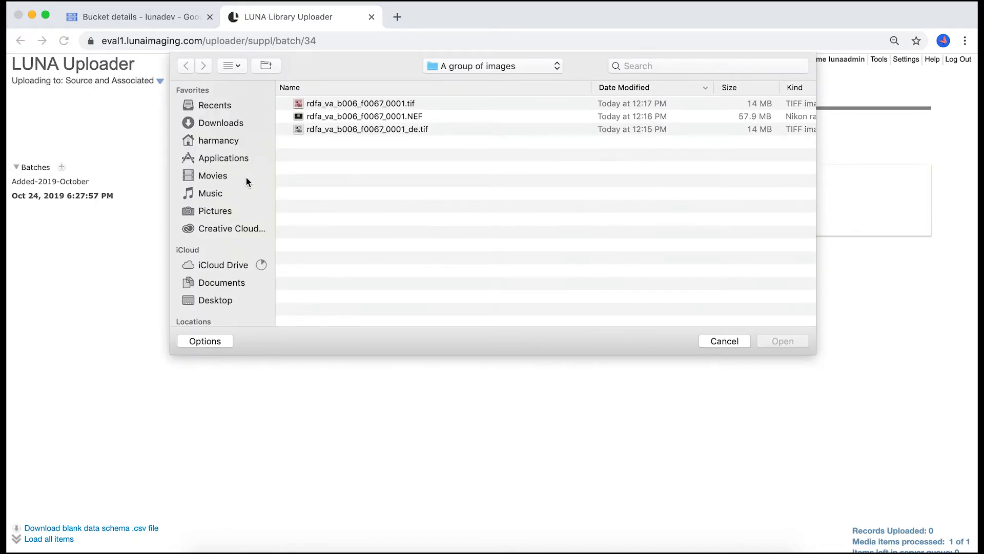
click(323, 105)
click(793, 342)
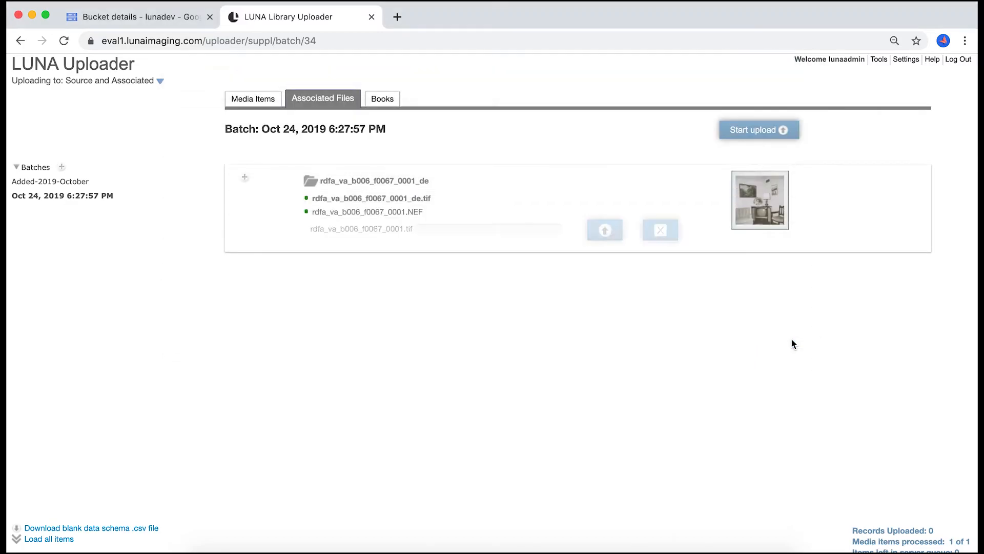
click(605, 231)
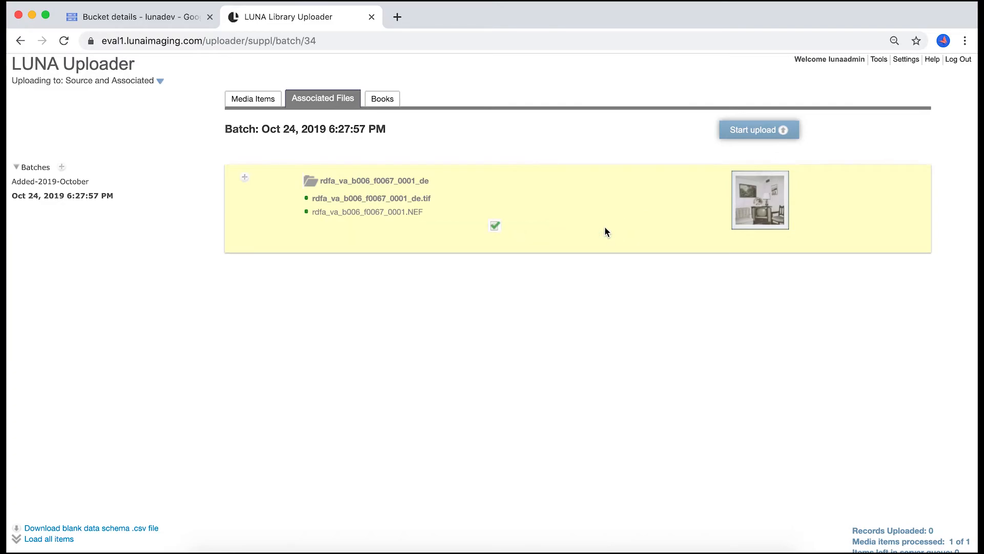
- Return to the Library and view the attached files of "my nice image" in the Media Item Editor
mouse_move(877, 62)
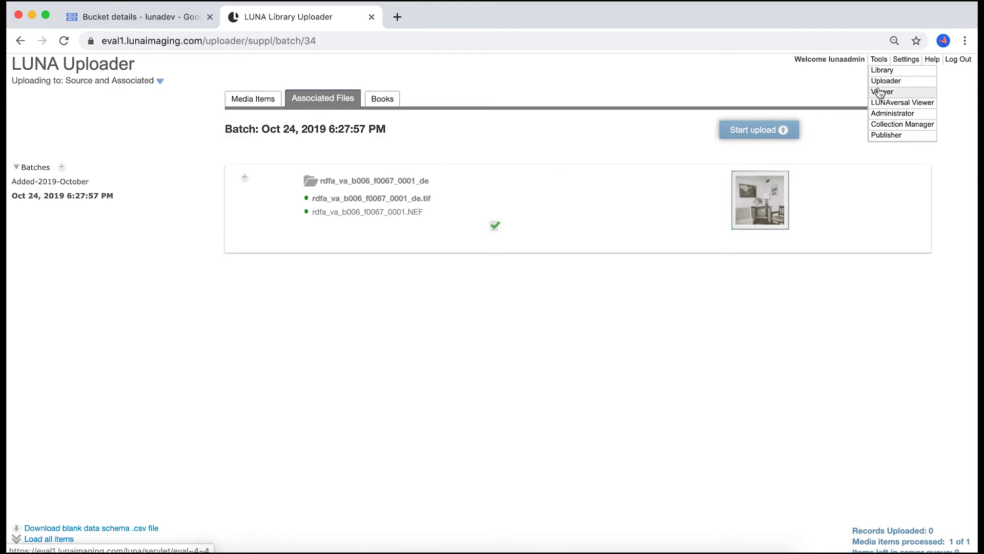
click(882, 72)
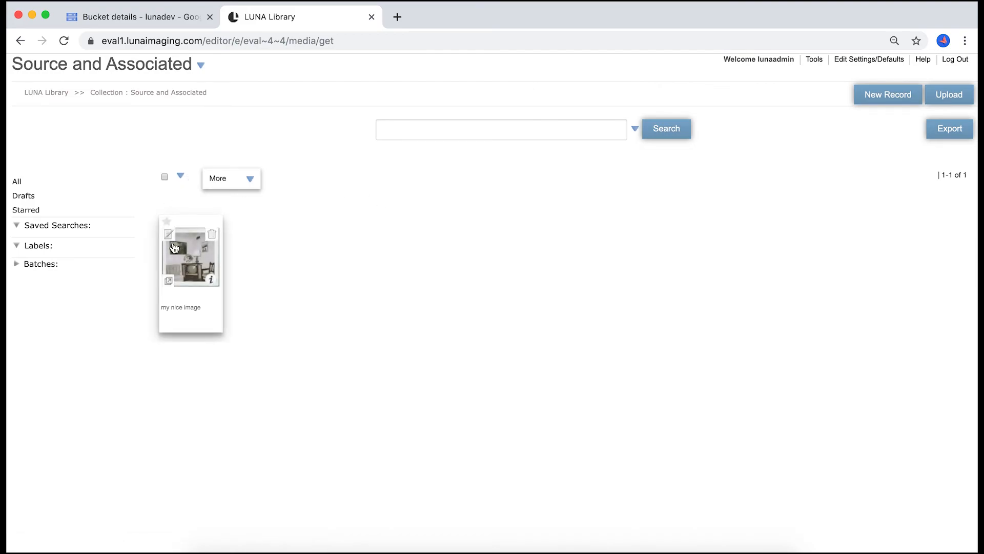
click(182, 272)
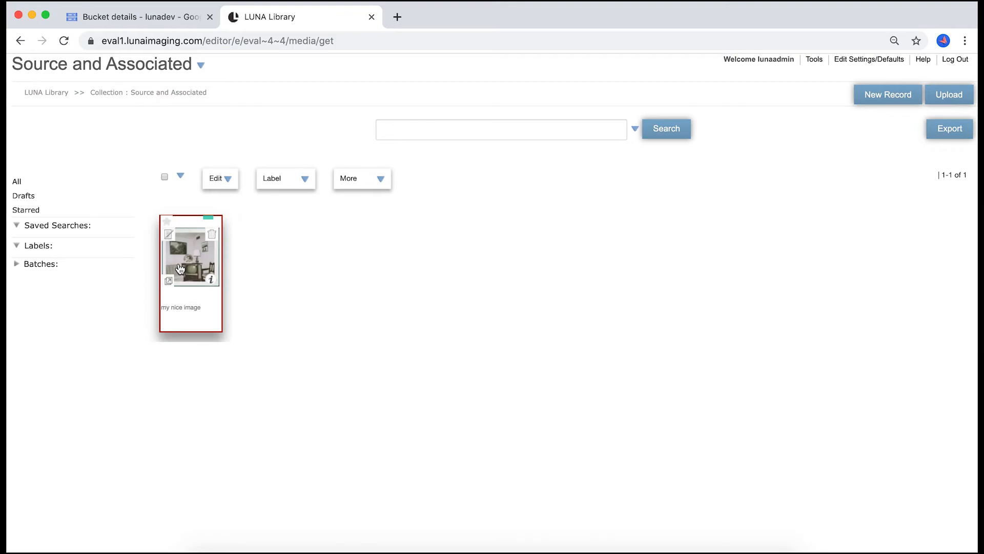
click(227, 182)
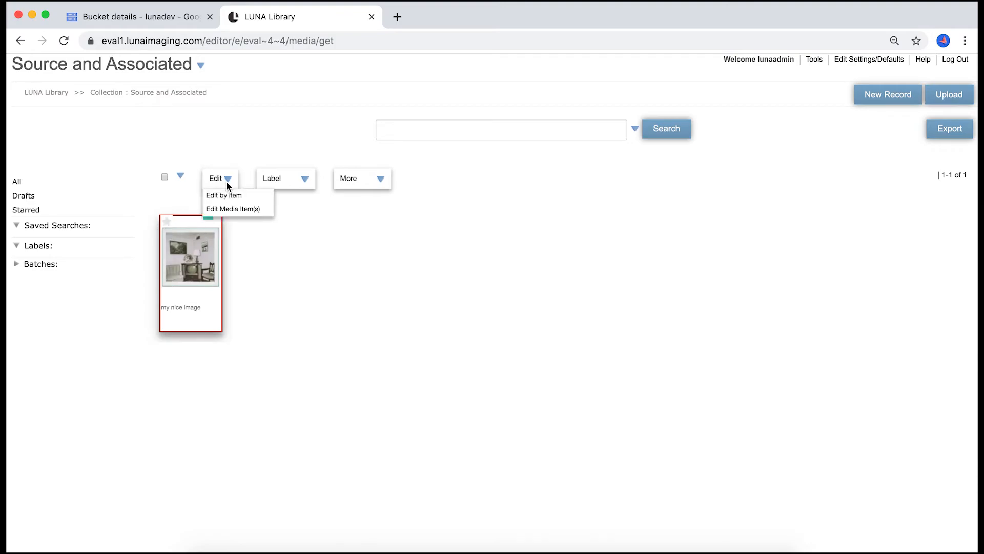
click(232, 210)
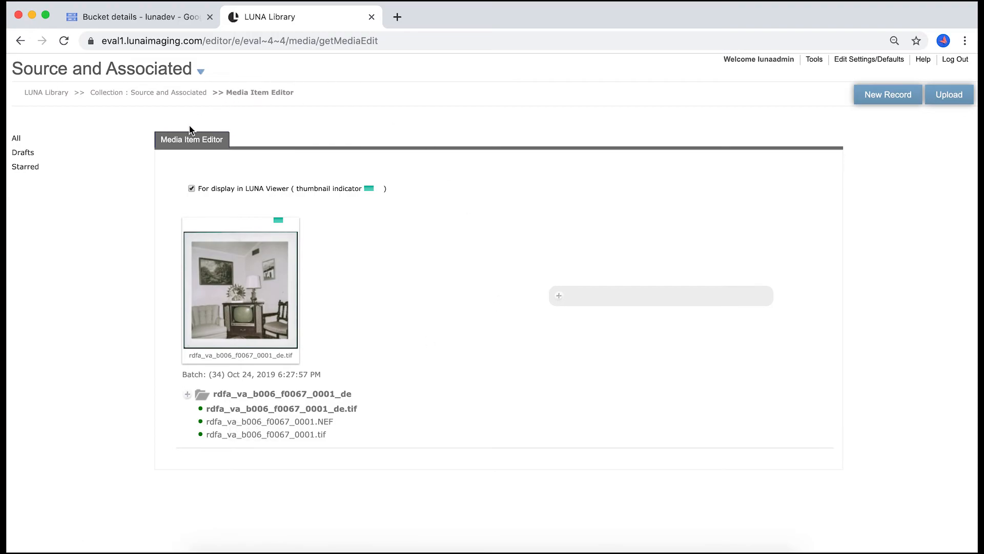
- Leave the Media Item Editor, open the Source and Associated collection in the Viewer and browse all its media
click(171, 94)
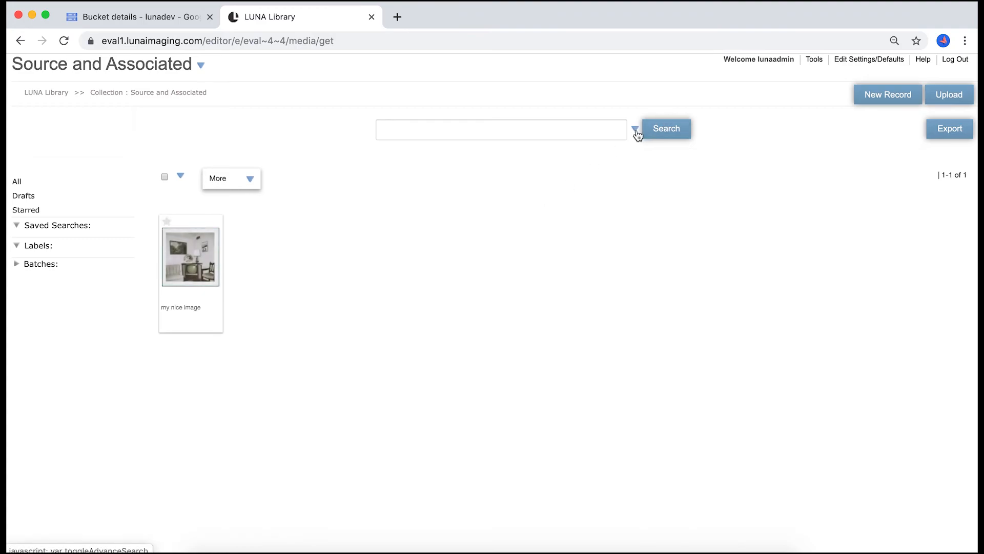
click(192, 240)
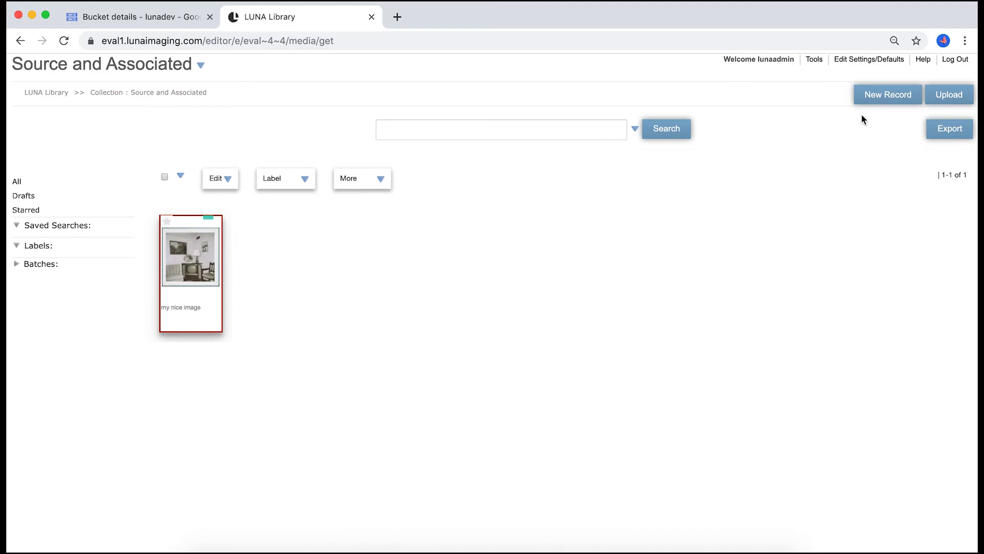
mouse_move(814, 60)
click(821, 81)
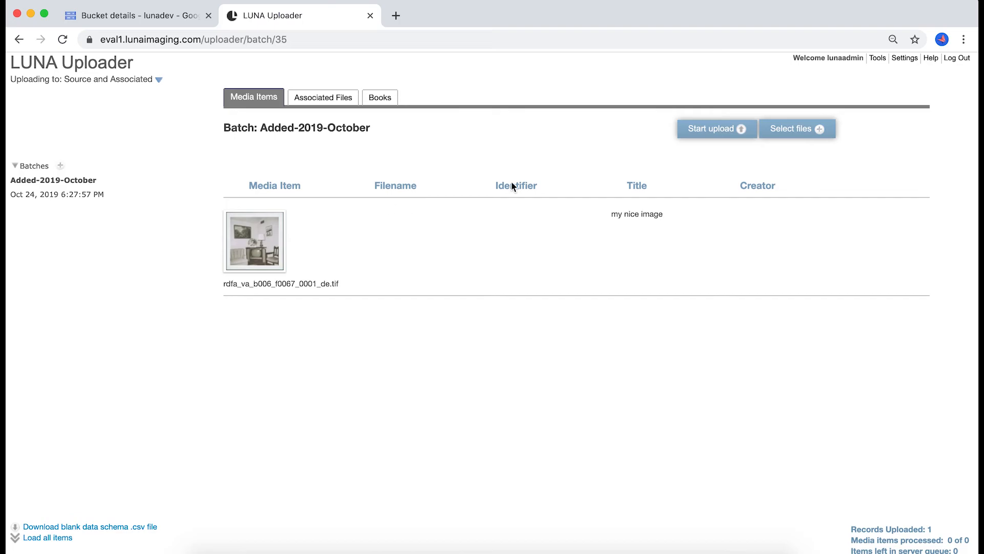
mouse_move(878, 58)
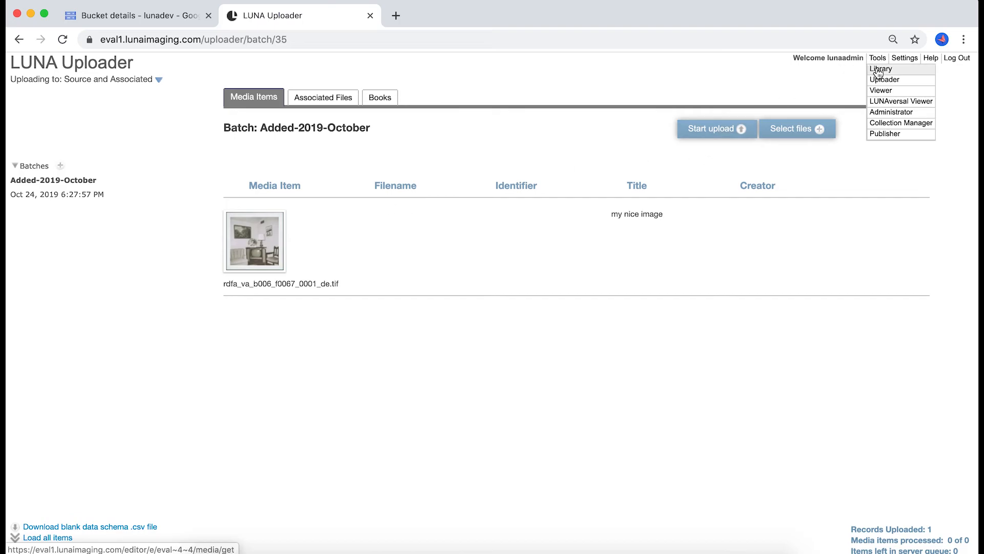
click(877, 94)
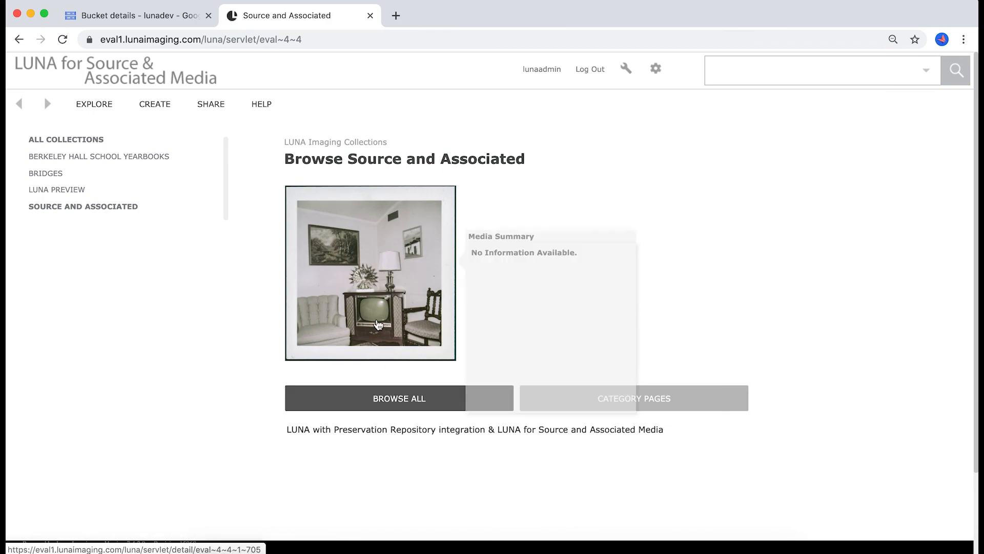
click(378, 403)
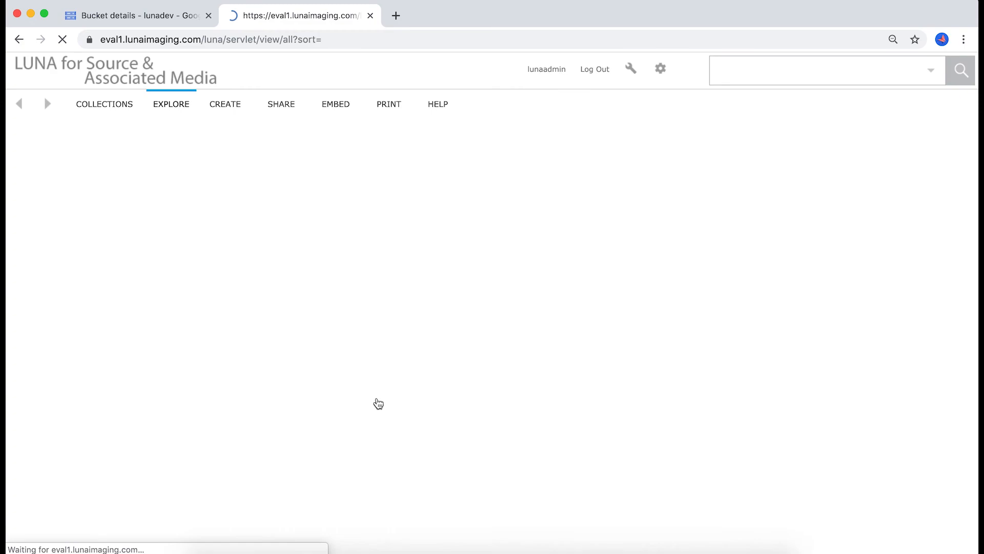
mouse_move(99, 216)
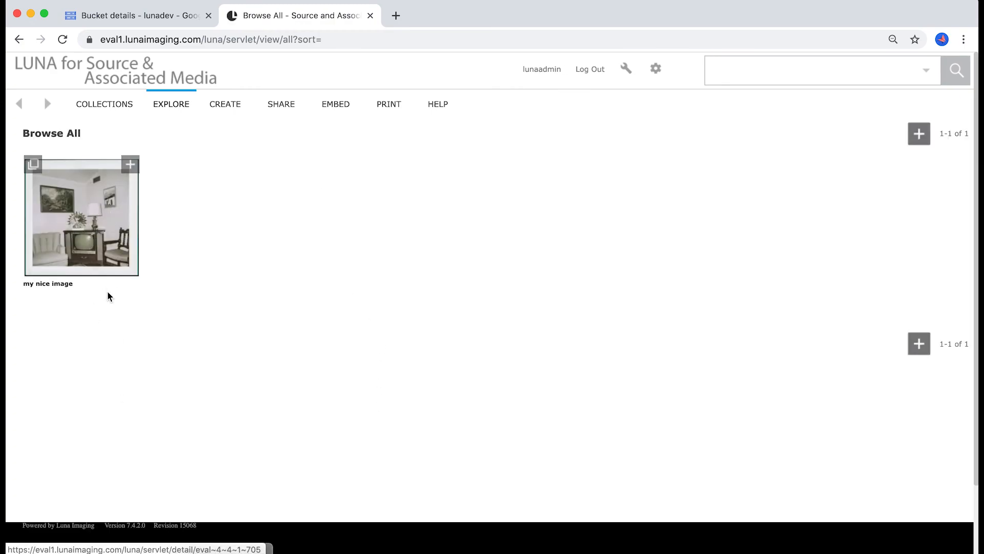
- Return to the Library, examine the image export options with the Source resolution size, and close them without submitting
click(629, 73)
click(571, 101)
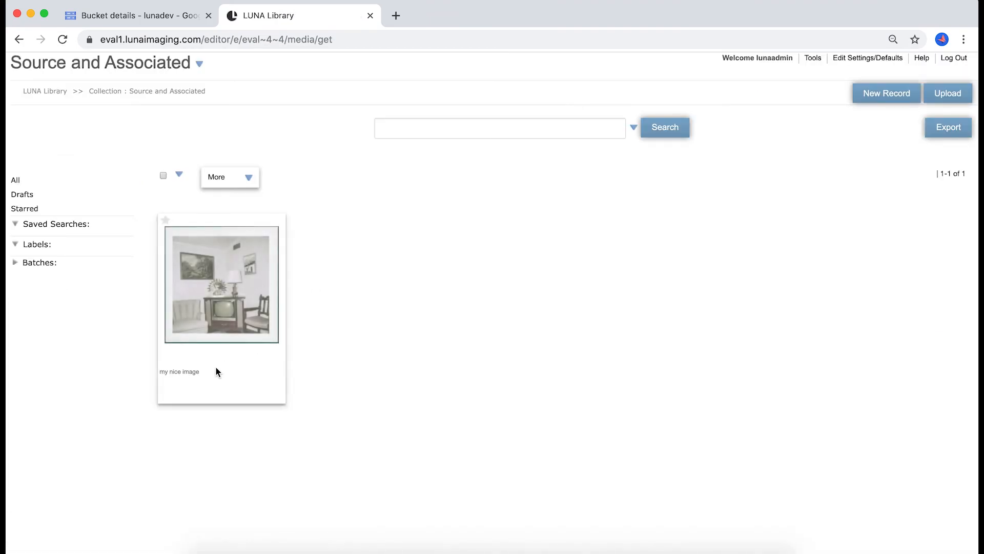
click(942, 131)
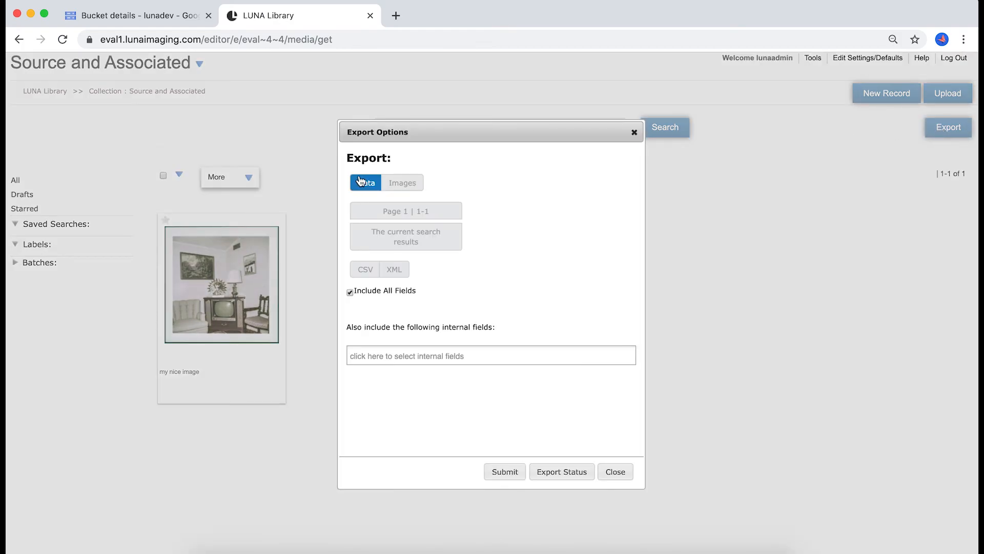
click(397, 184)
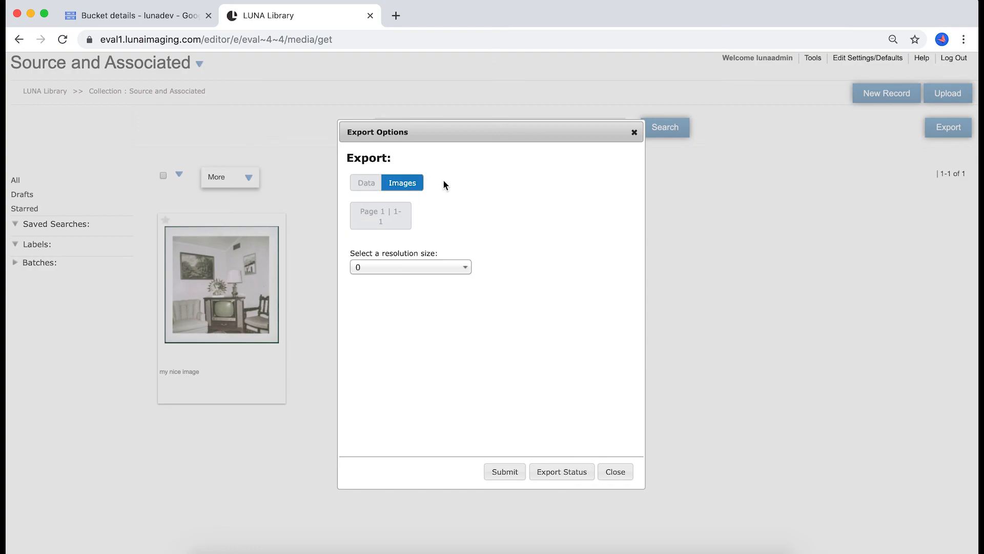
click(455, 269)
scroll(432, 391, down, 1)
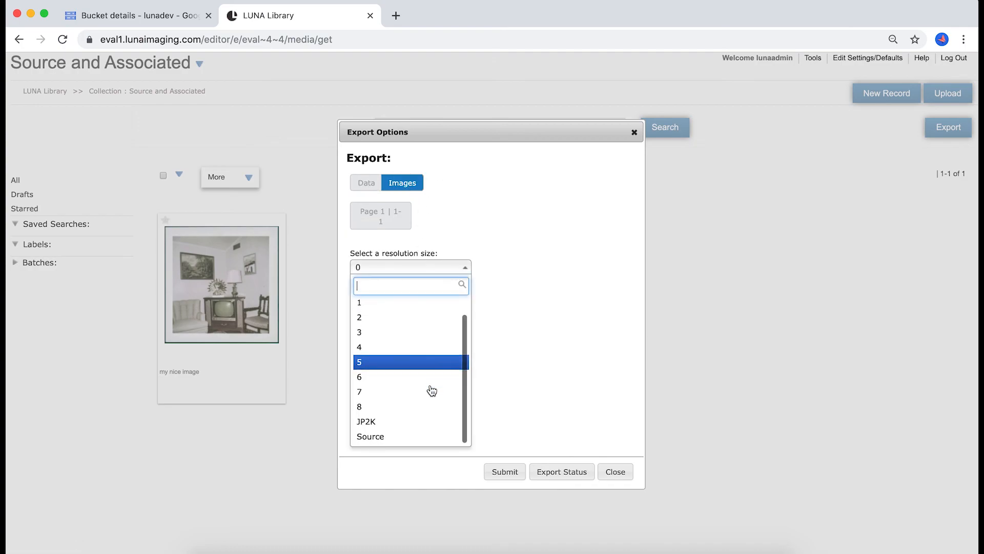
click(409, 436)
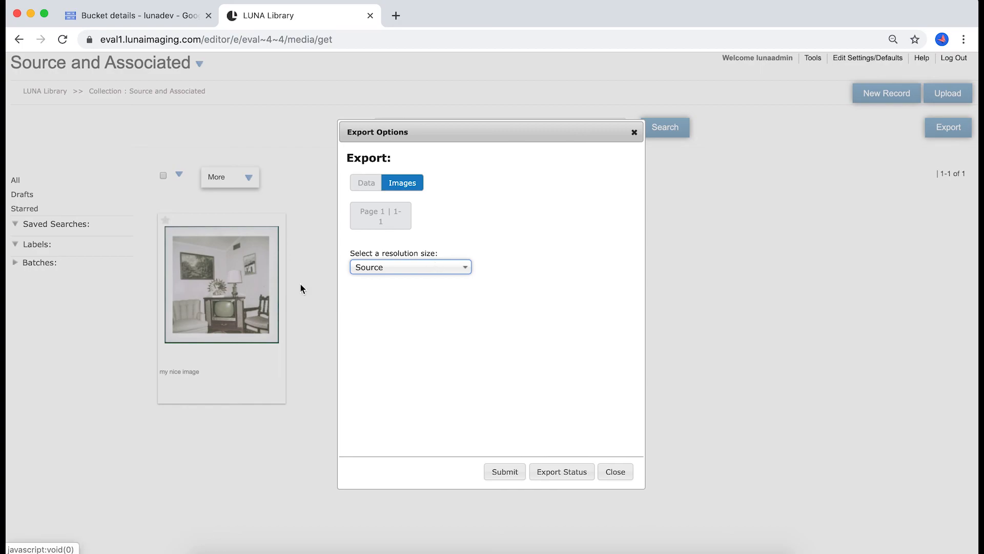
click(621, 471)
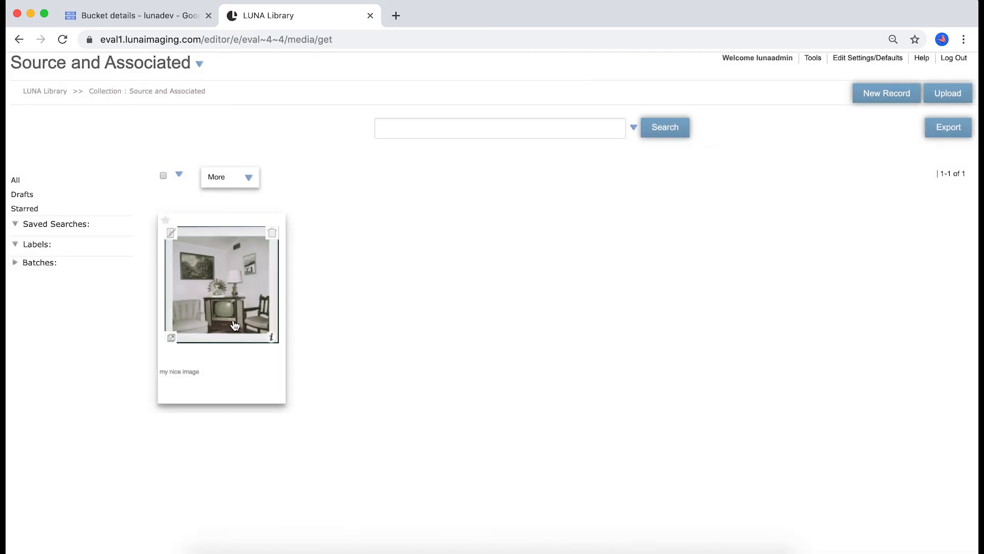
- Select "my nice image" in the Library and open its media item for editing
click(249, 178)
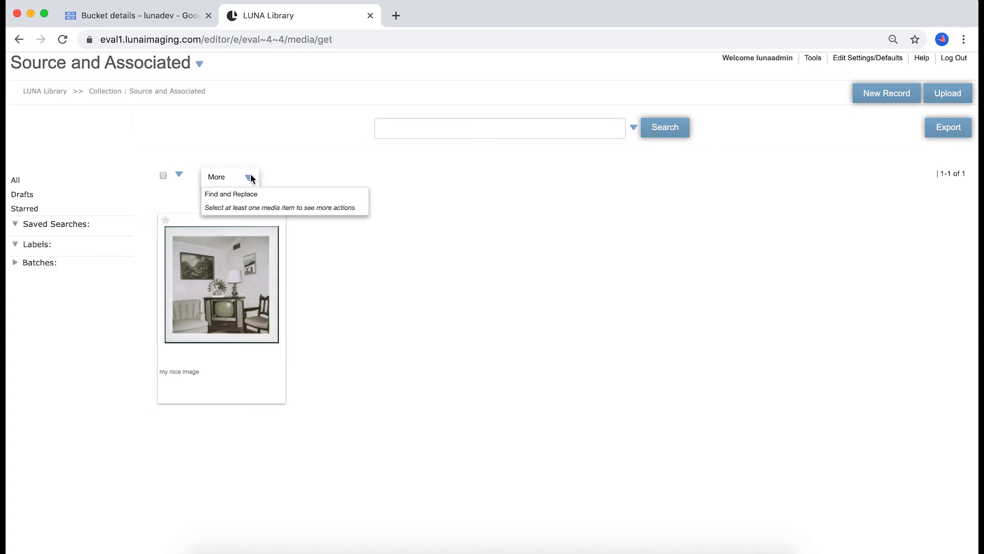
click(186, 270)
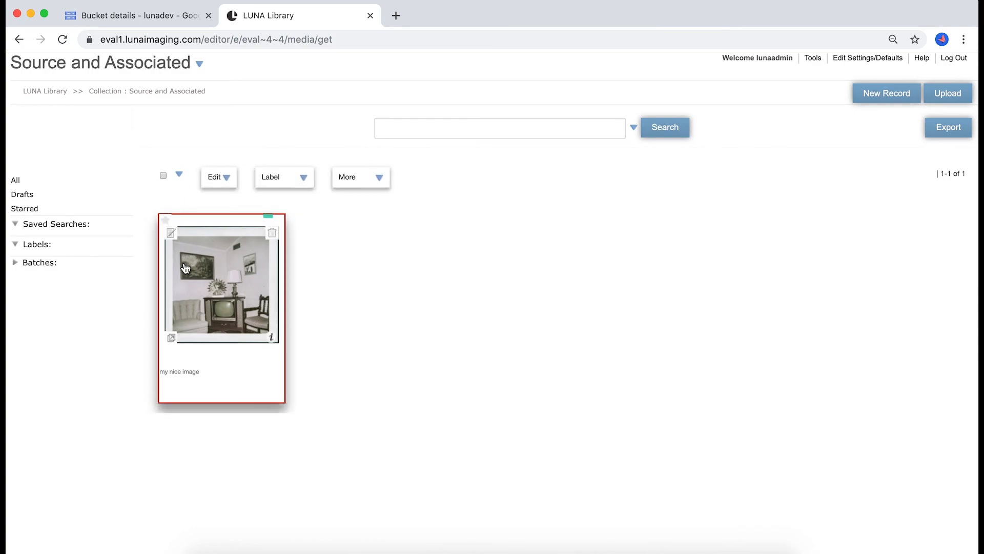
click(226, 177)
click(224, 207)
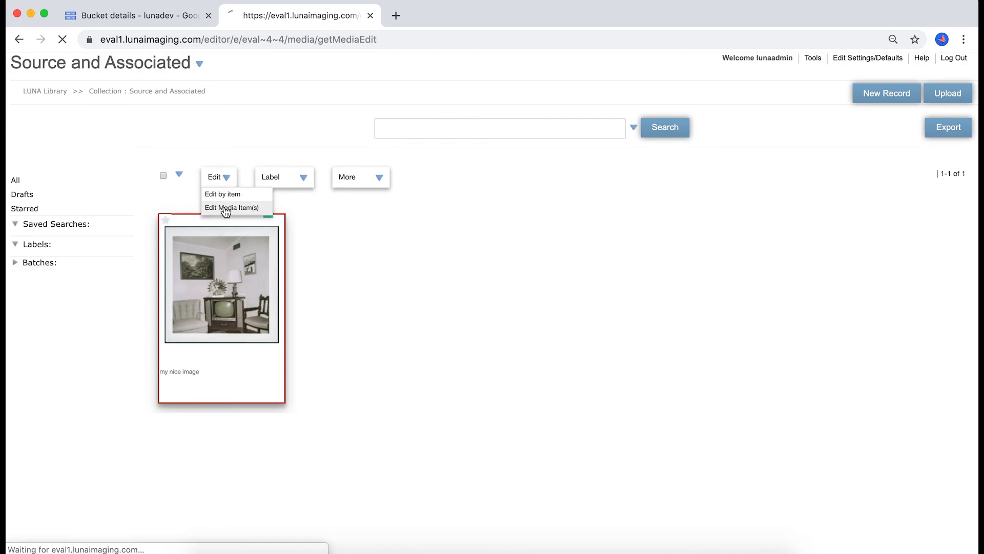